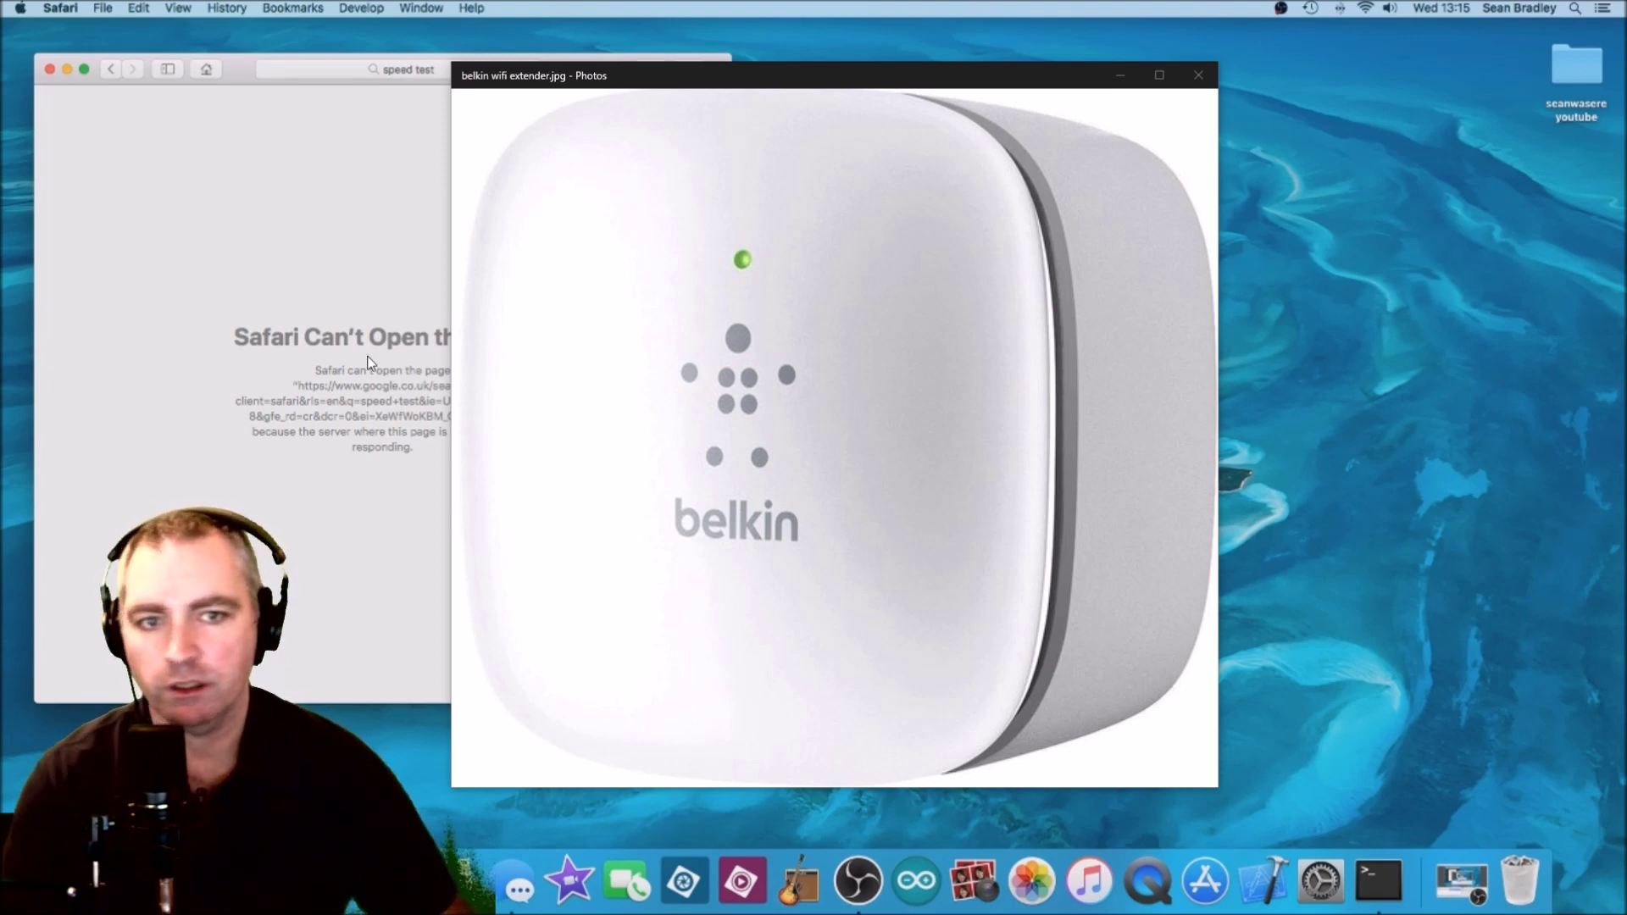
Close the extender photo and view the detailed Wi-Fi connection information for the BTHub5-NCK6 network
left_click(1198, 75)
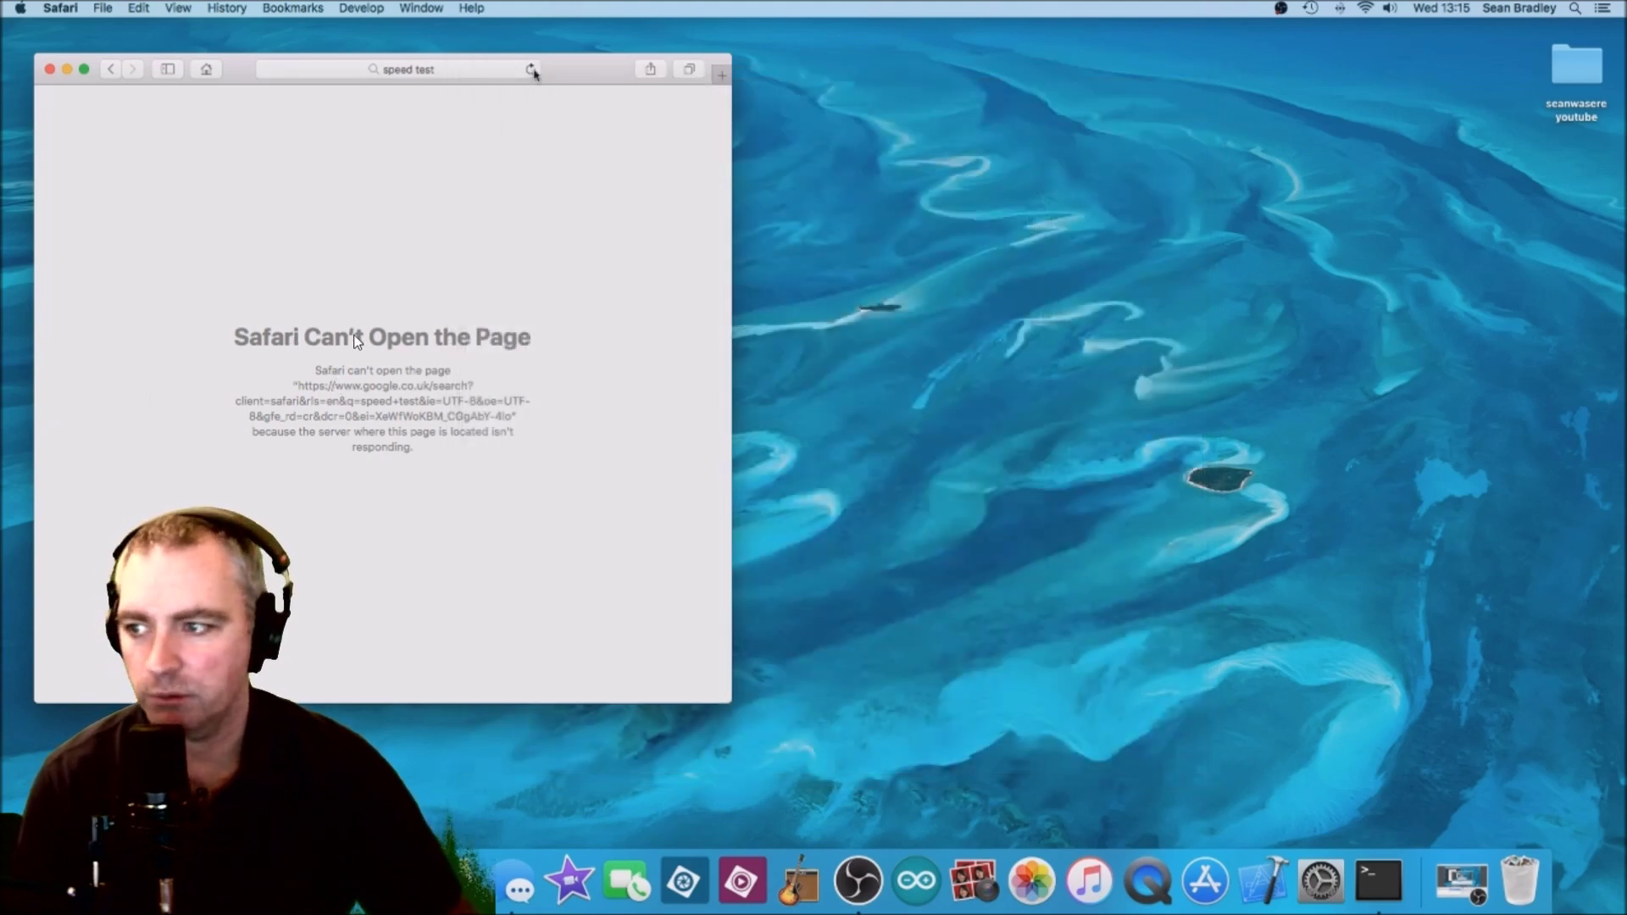
left_click(1364, 10)
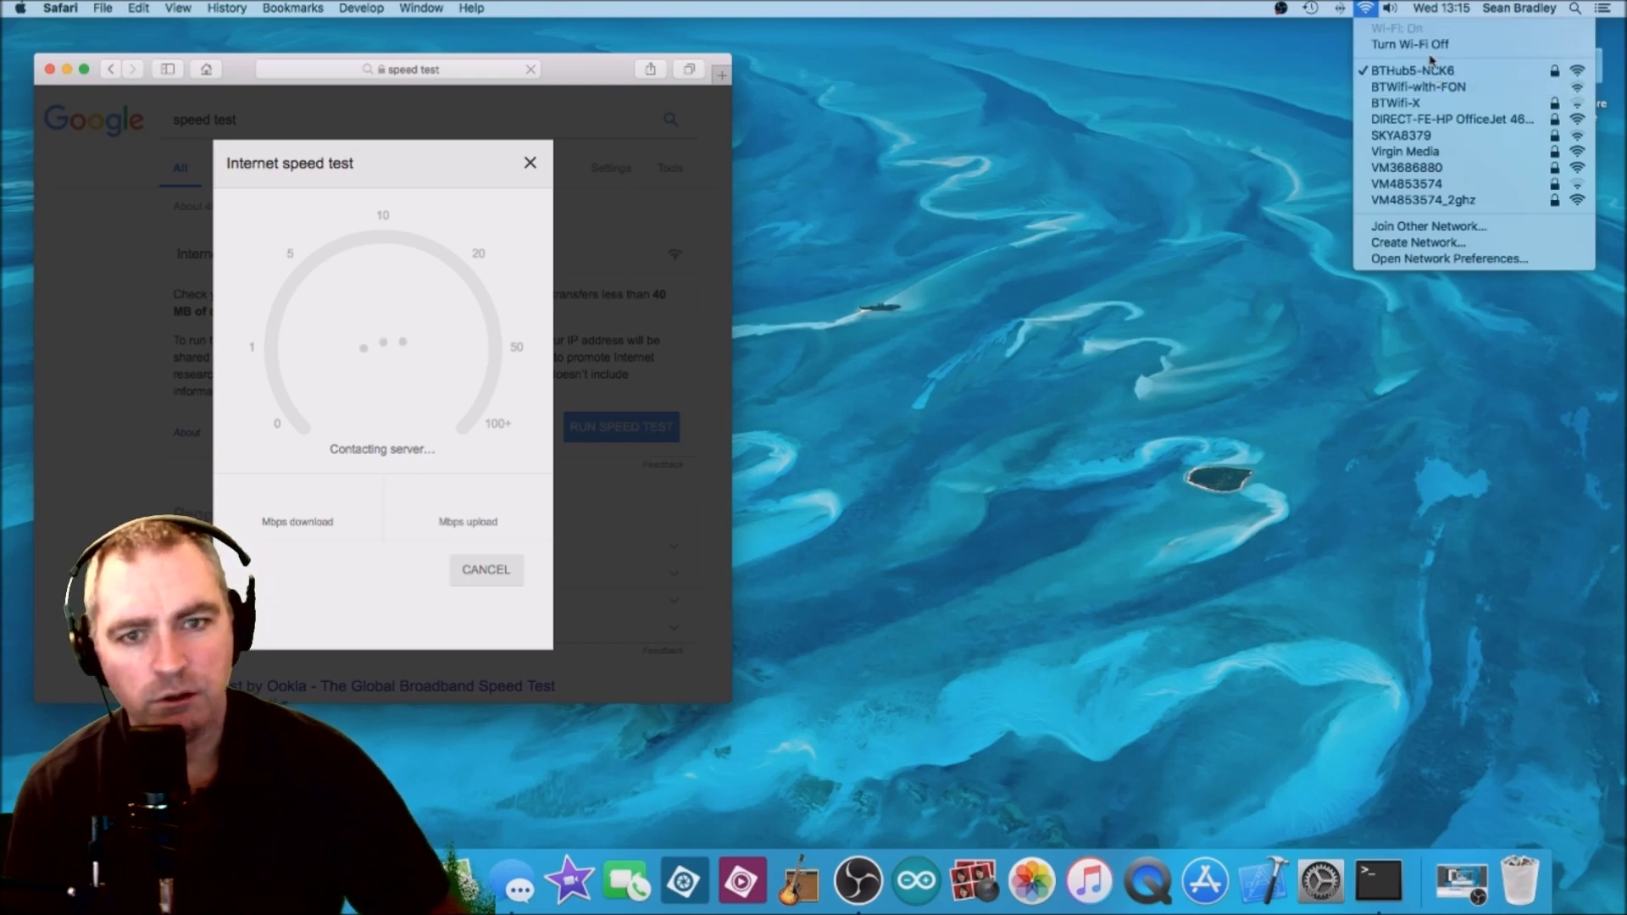
left_click(1368, 10)
left_click(1368, 10, "alt")
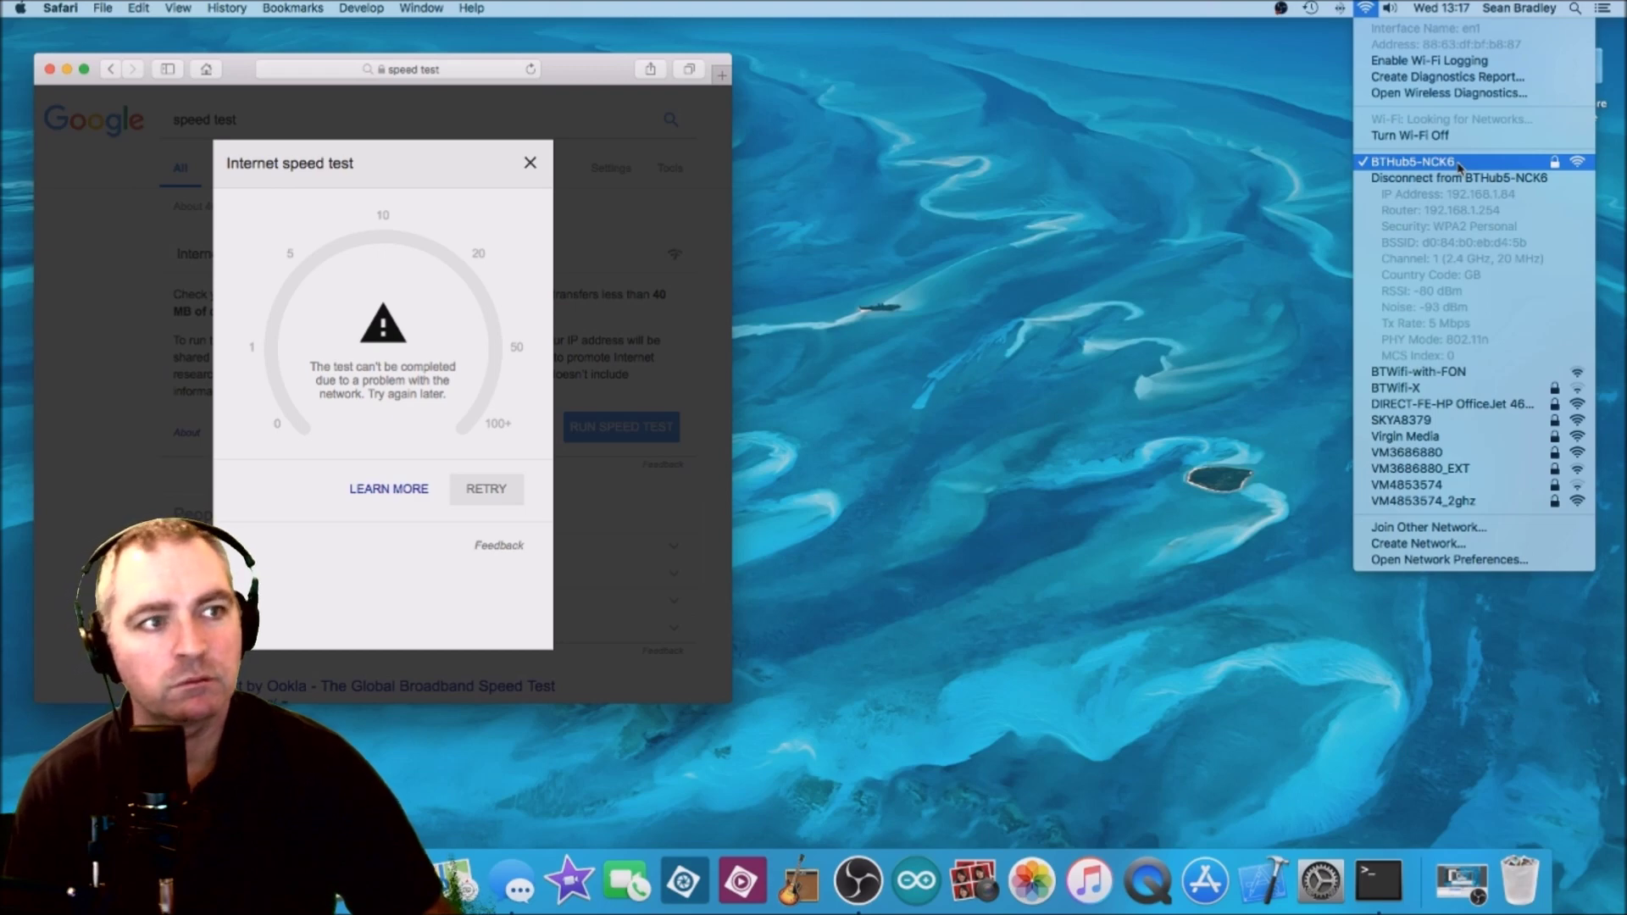
Join the Belkin.setup Wi-Fi network and check its router address in the detailed connection information
left_click(1374, 12)
left_click(1374, 11)
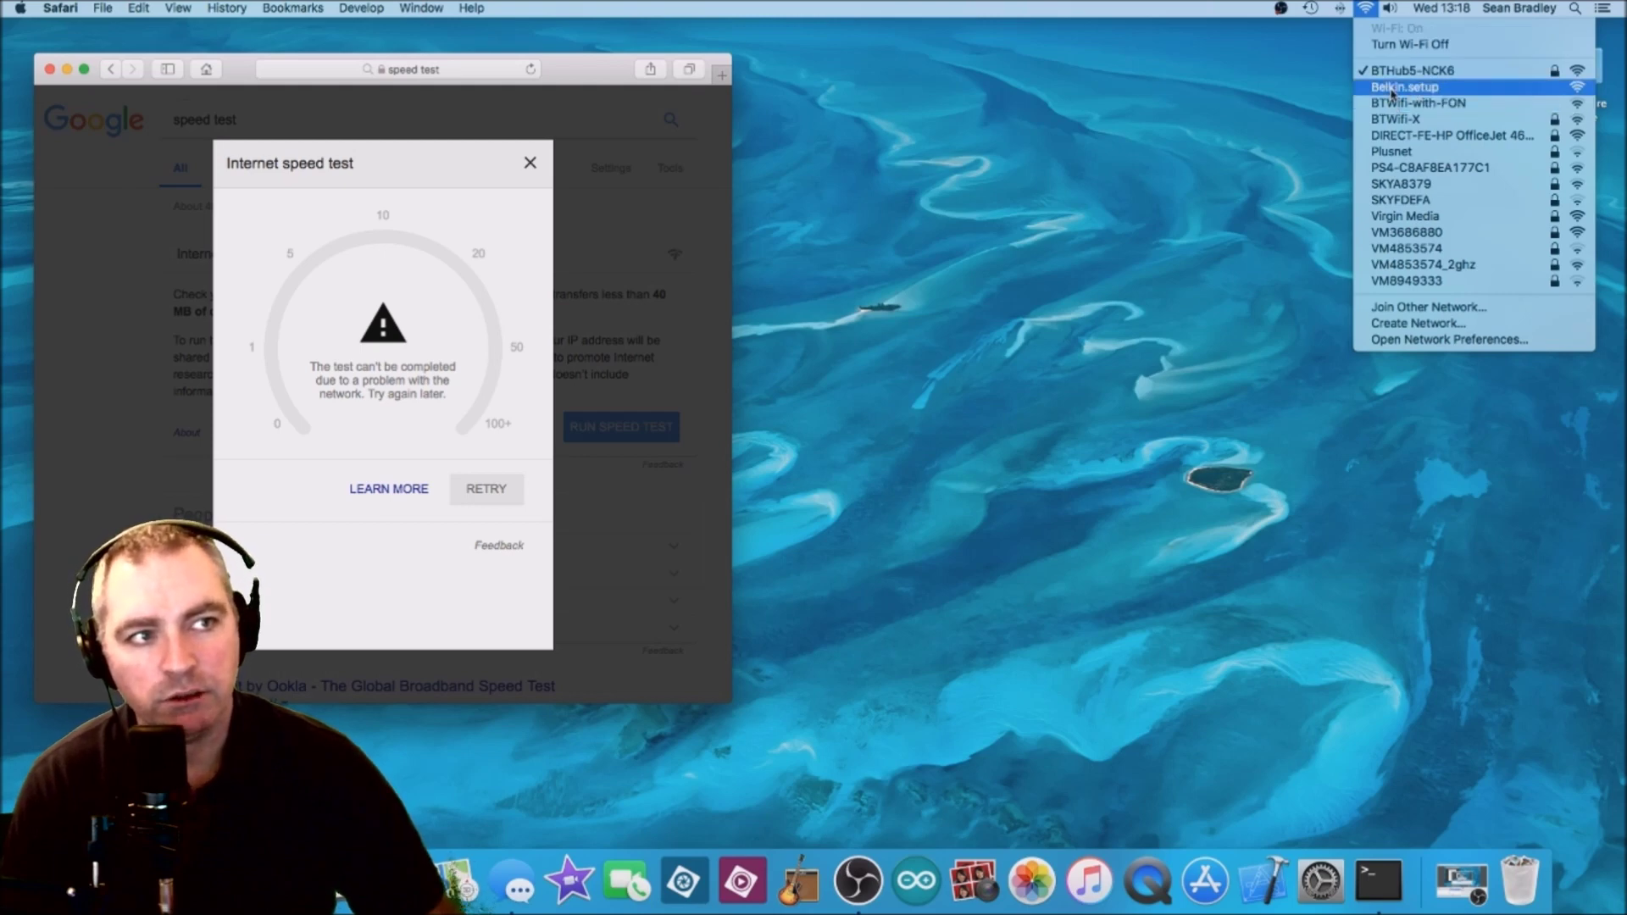
left_click(1393, 87)
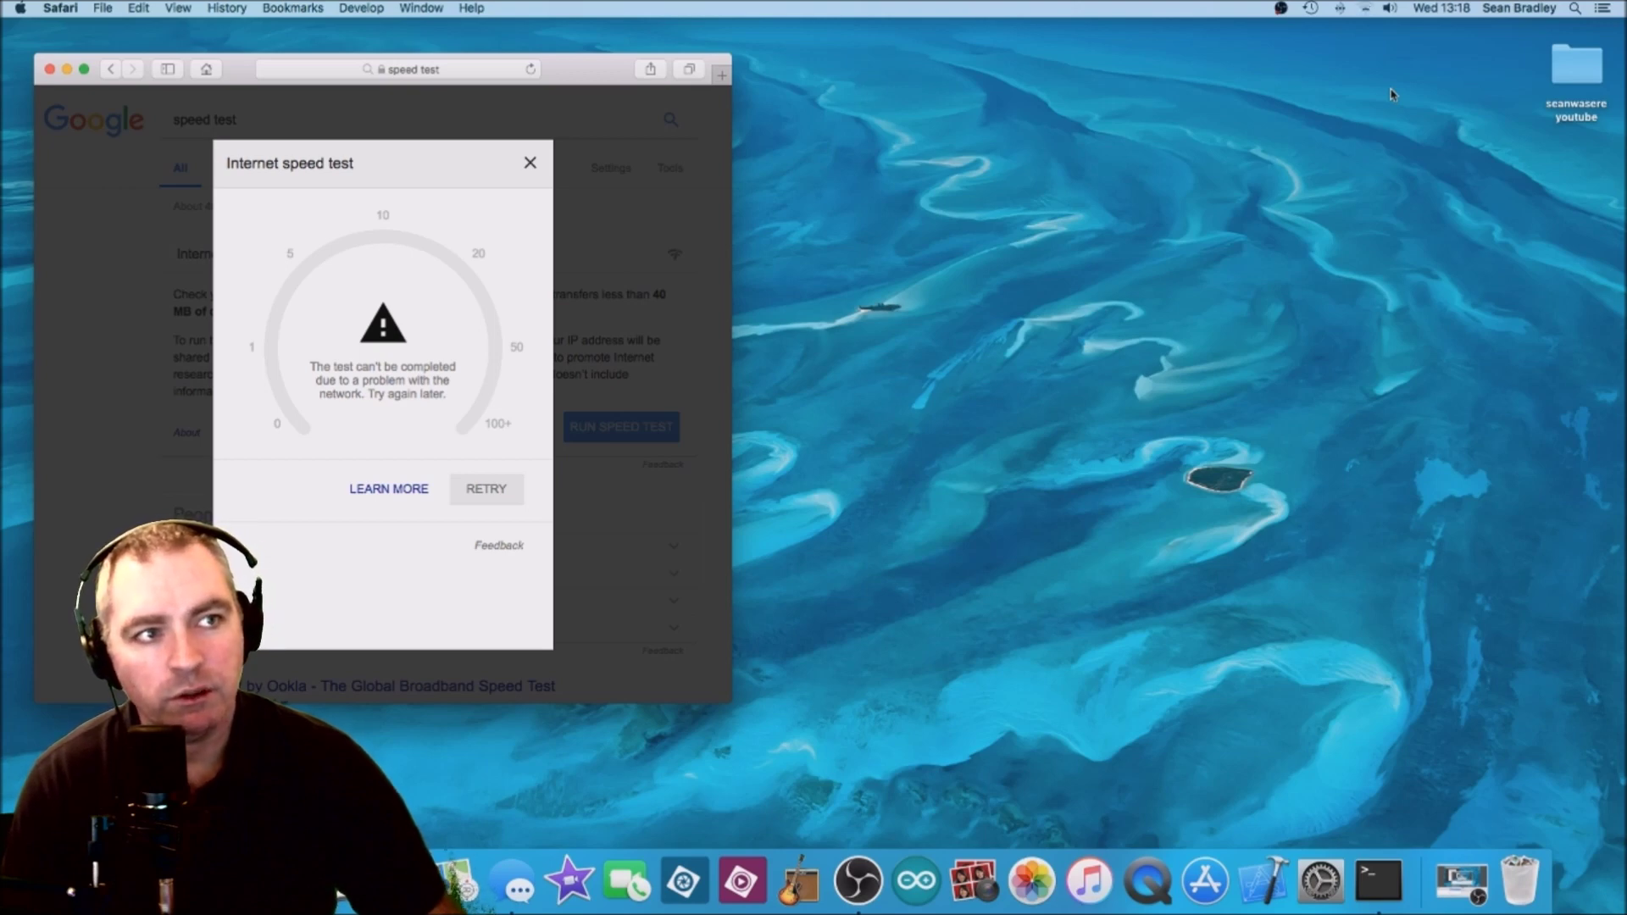
left_click(1364, 10, "alt")
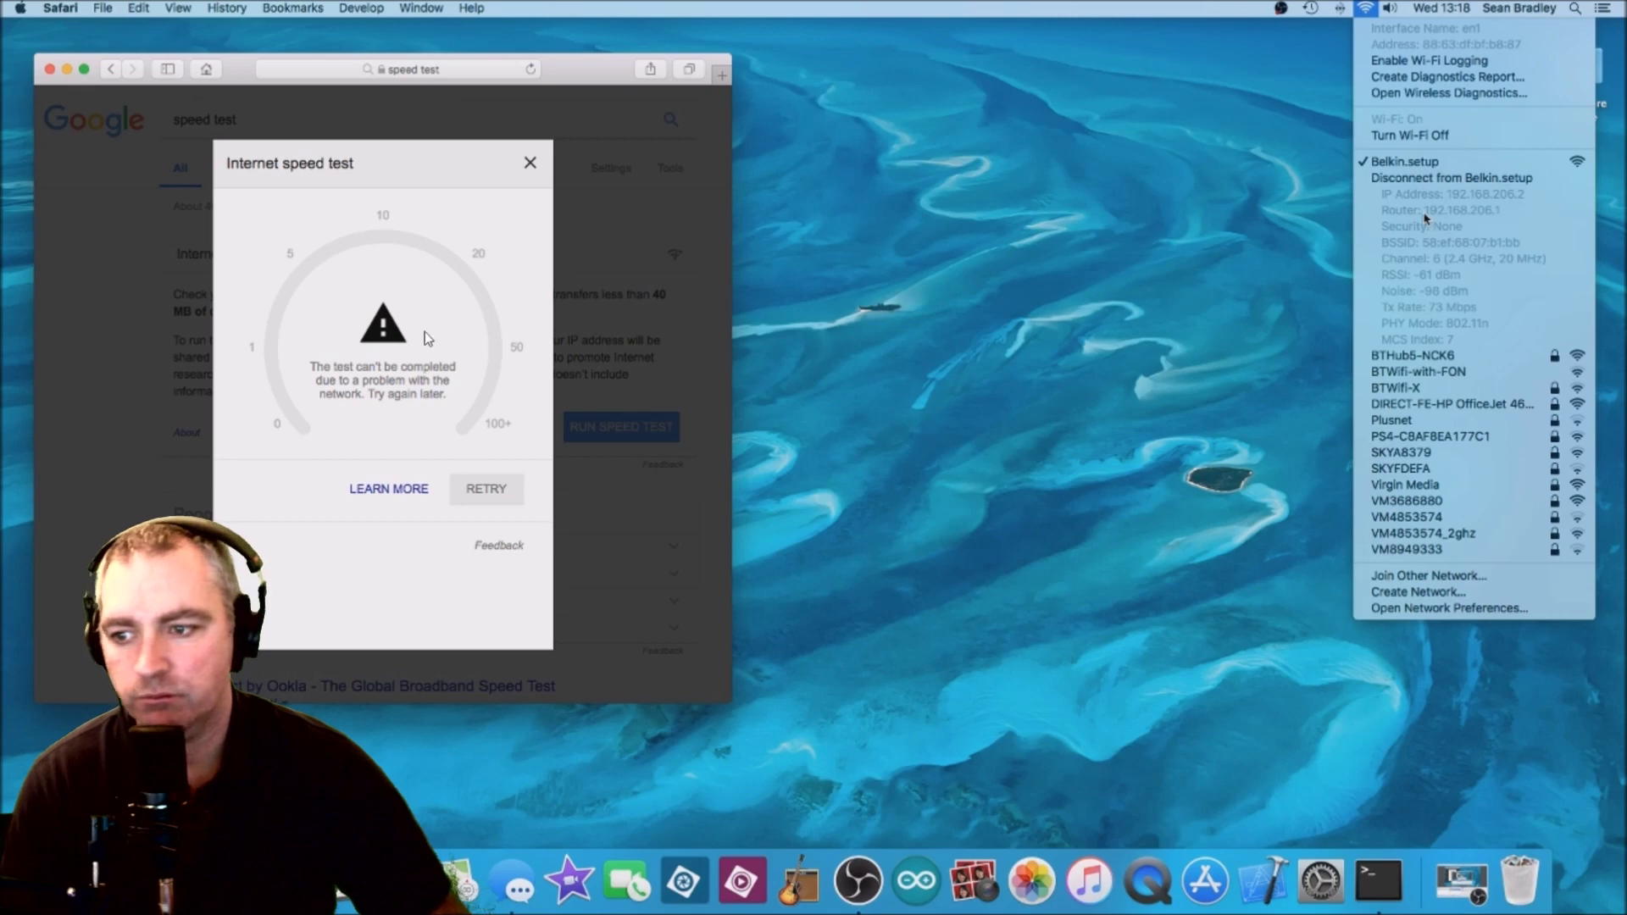
left_click(769, 134)
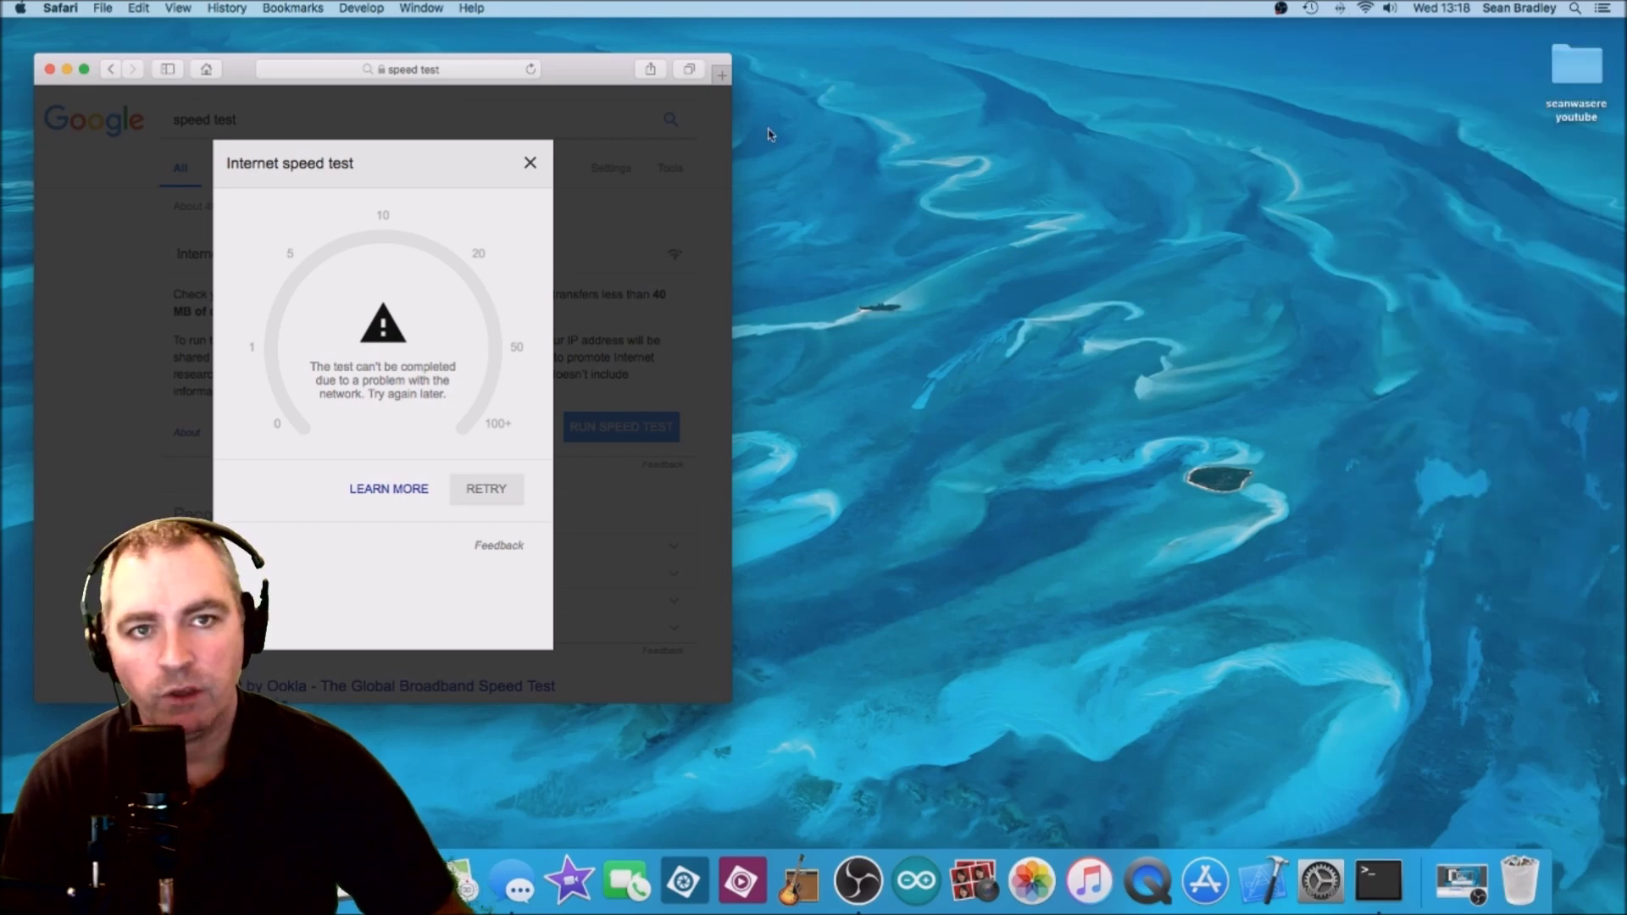
Widen the browser window and try to load belkin.setup in a new tab
left_click_drag(730, 128, 983, 129)
left_click(970, 77)
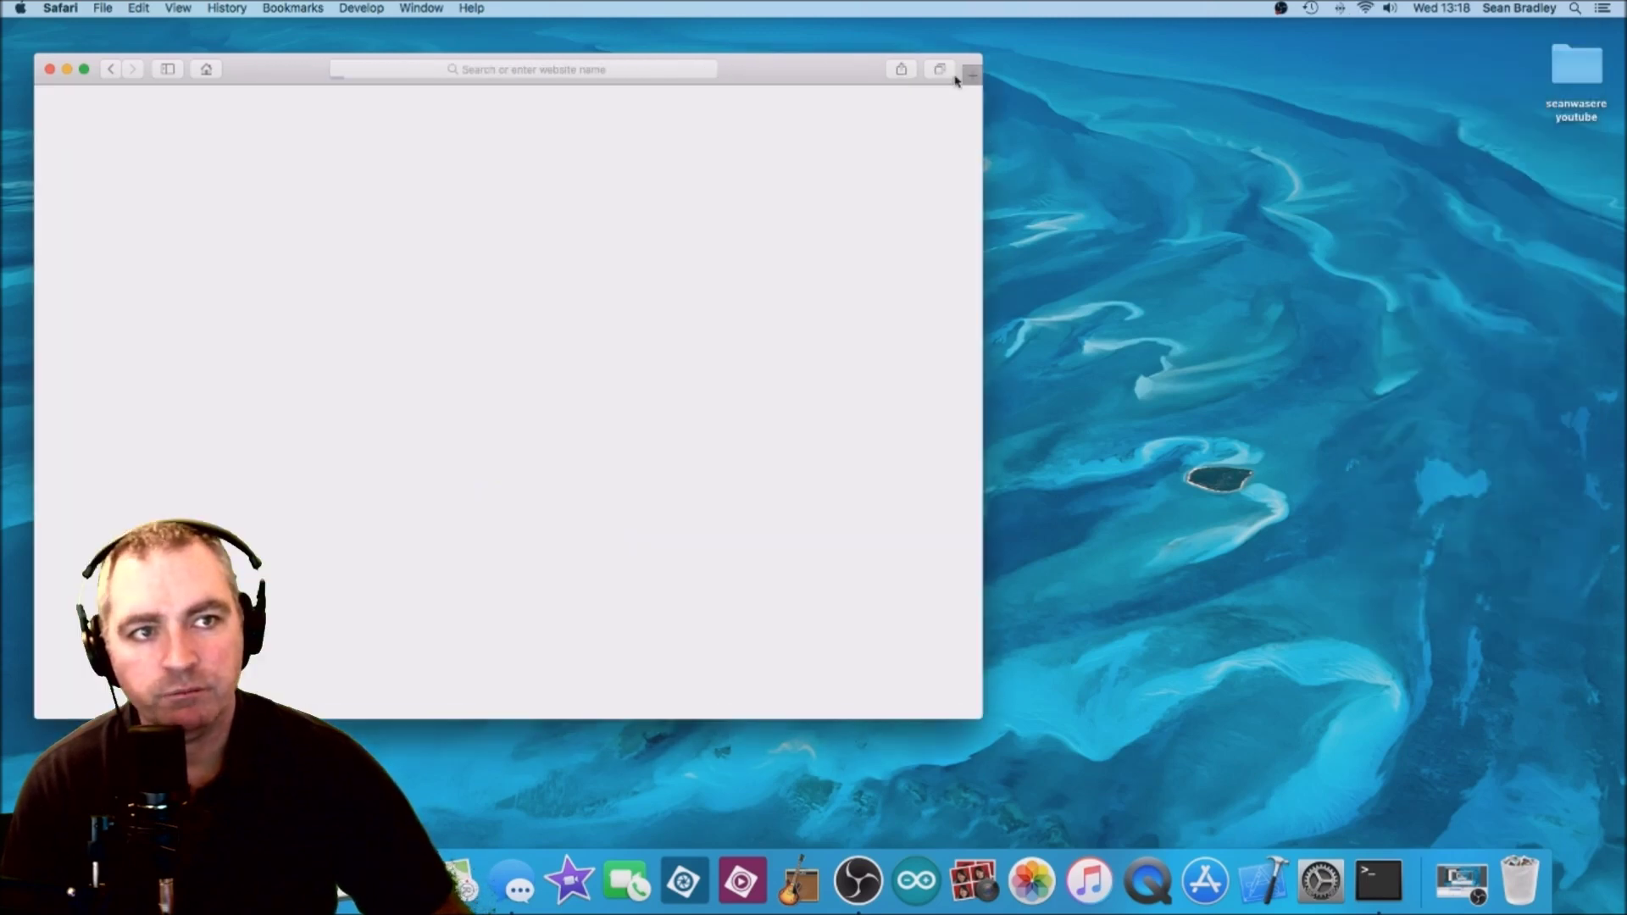
left_click(606, 69)
type("belkin")
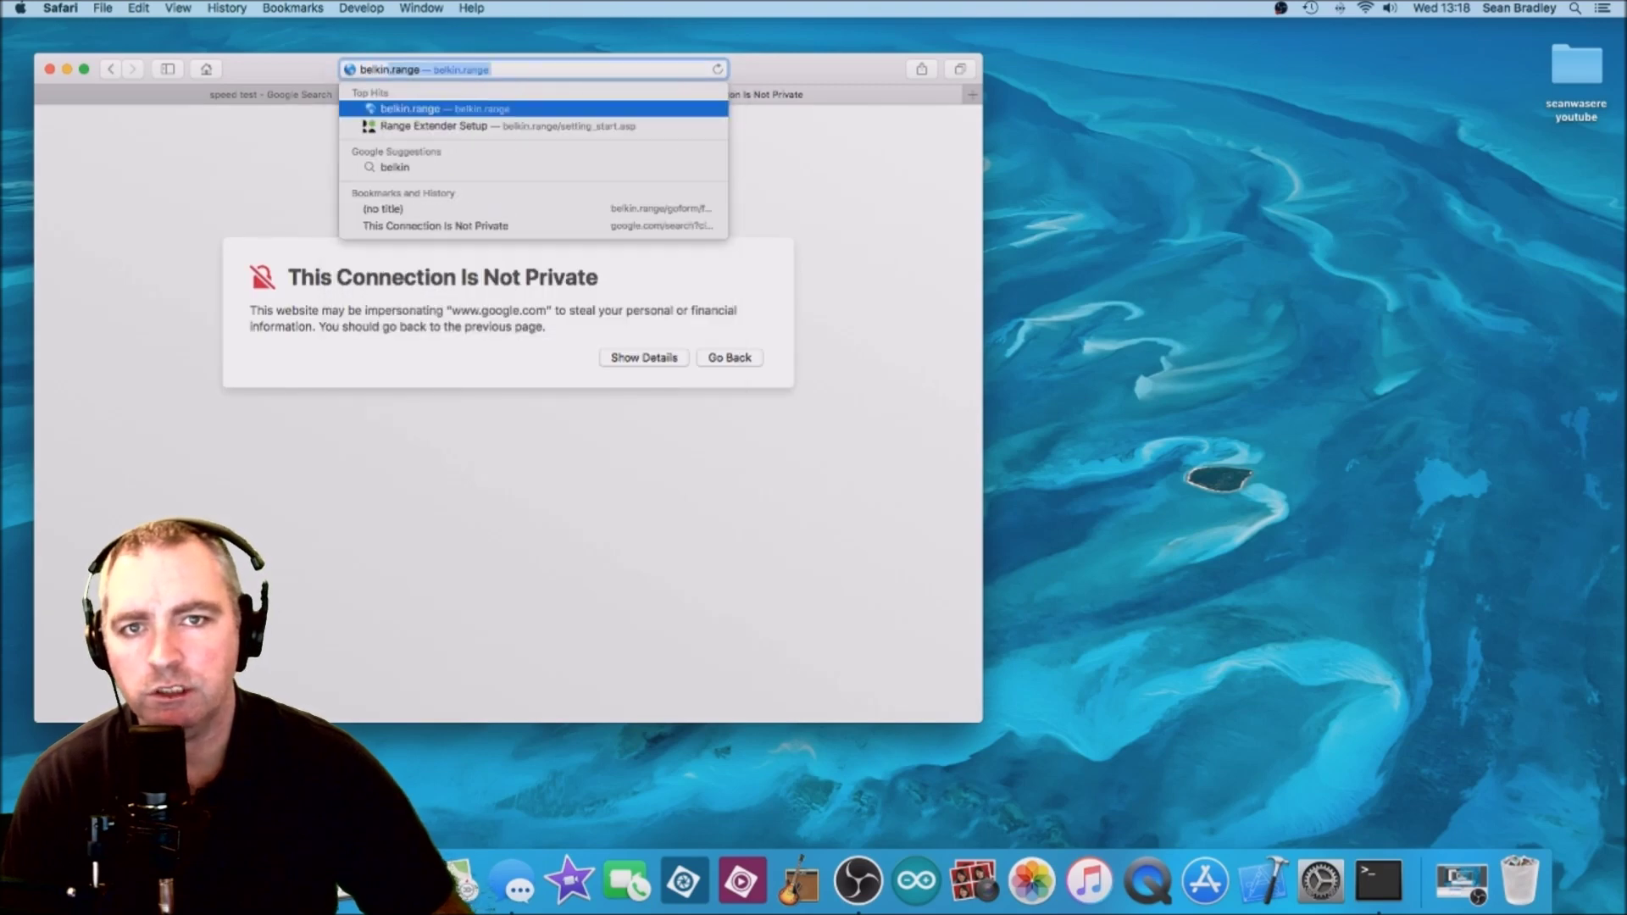
type(".setup")
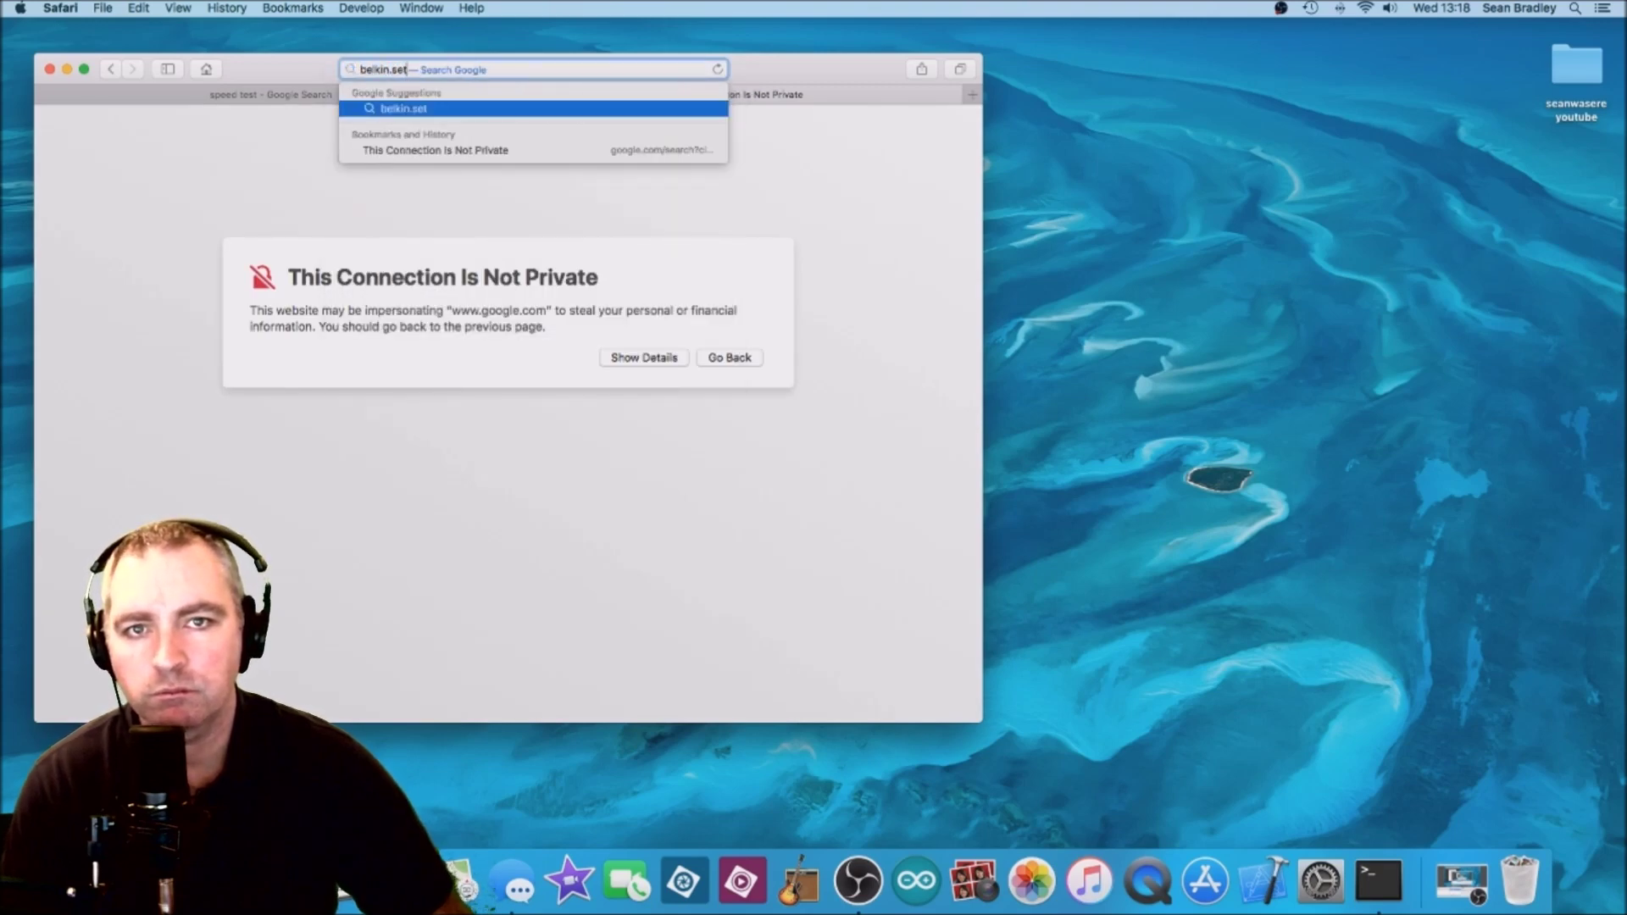
key("Escape")
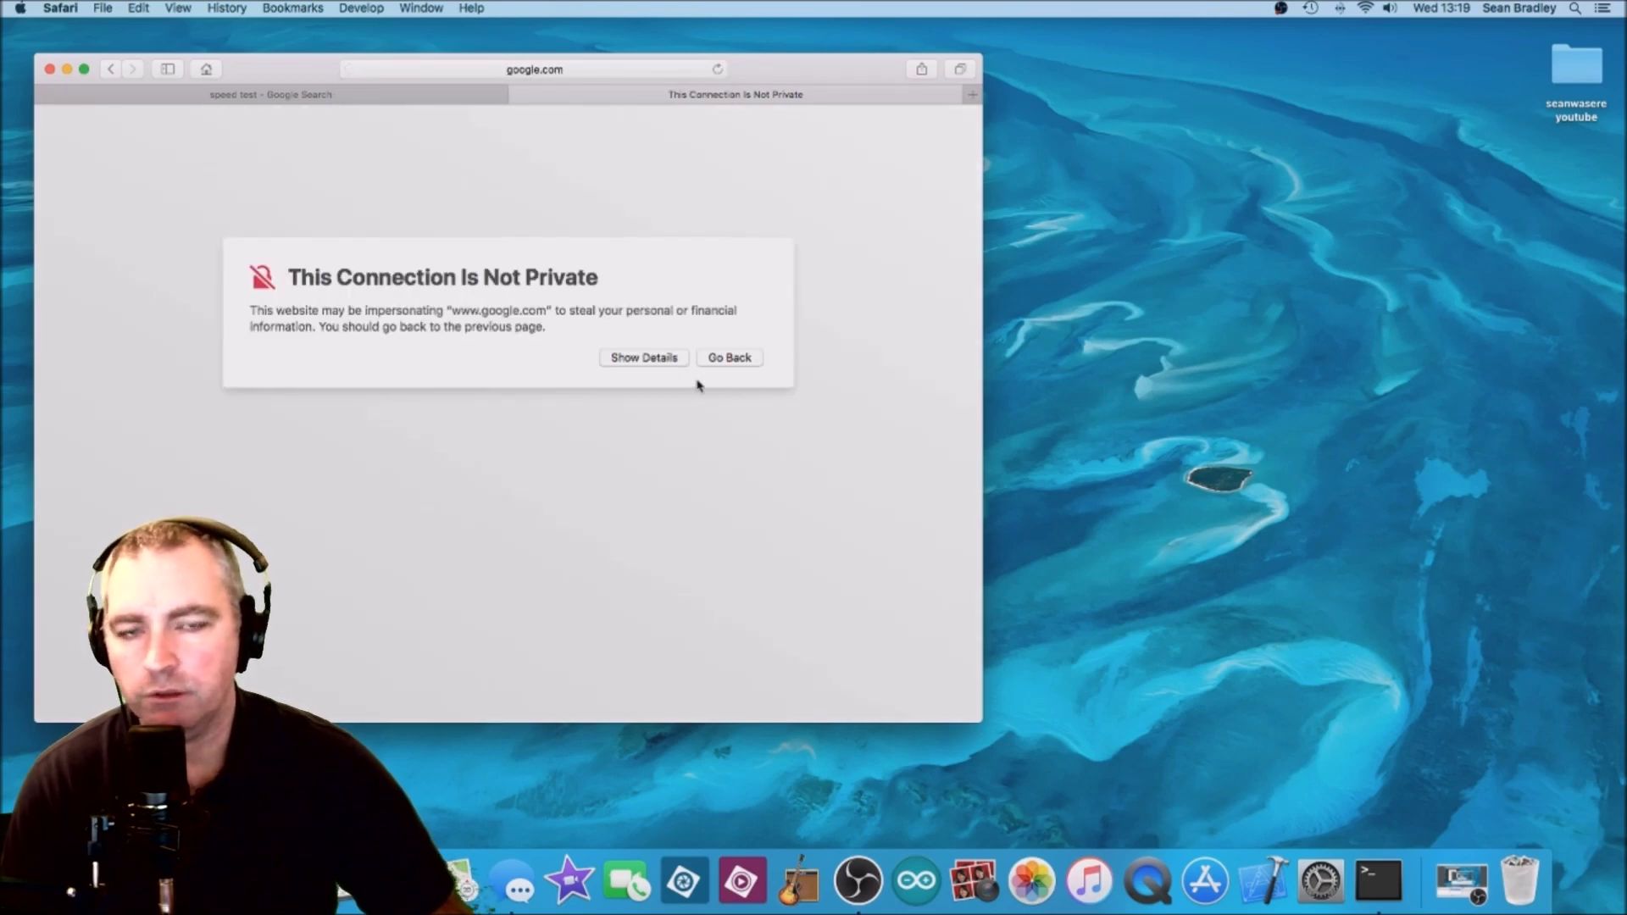
left_click(665, 359)
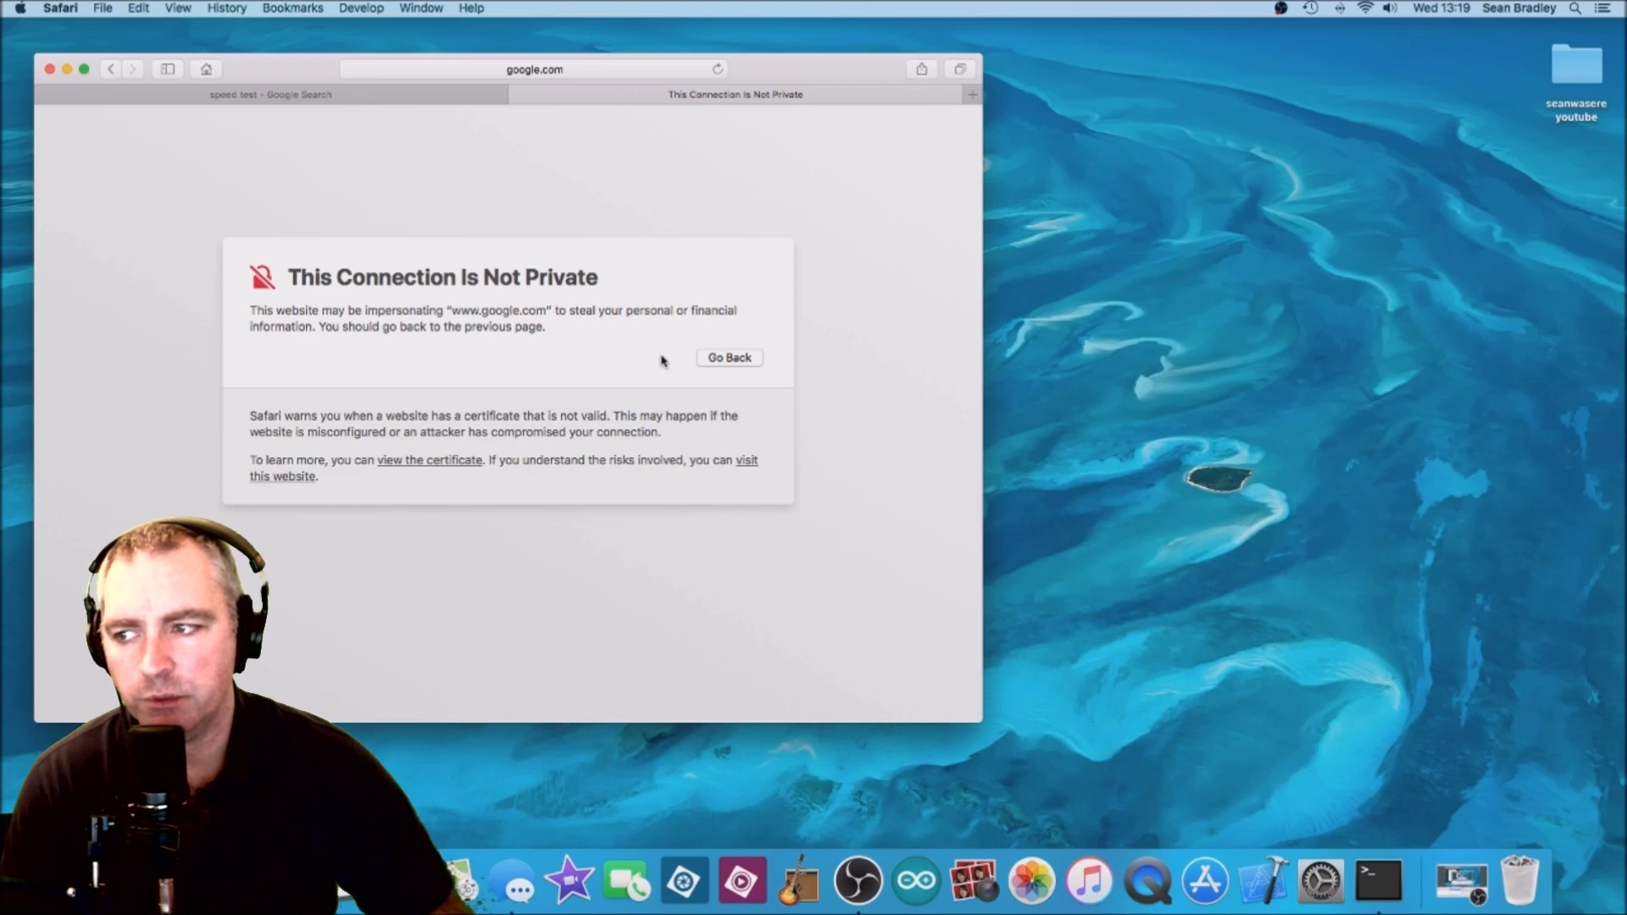
left_click(743, 359)
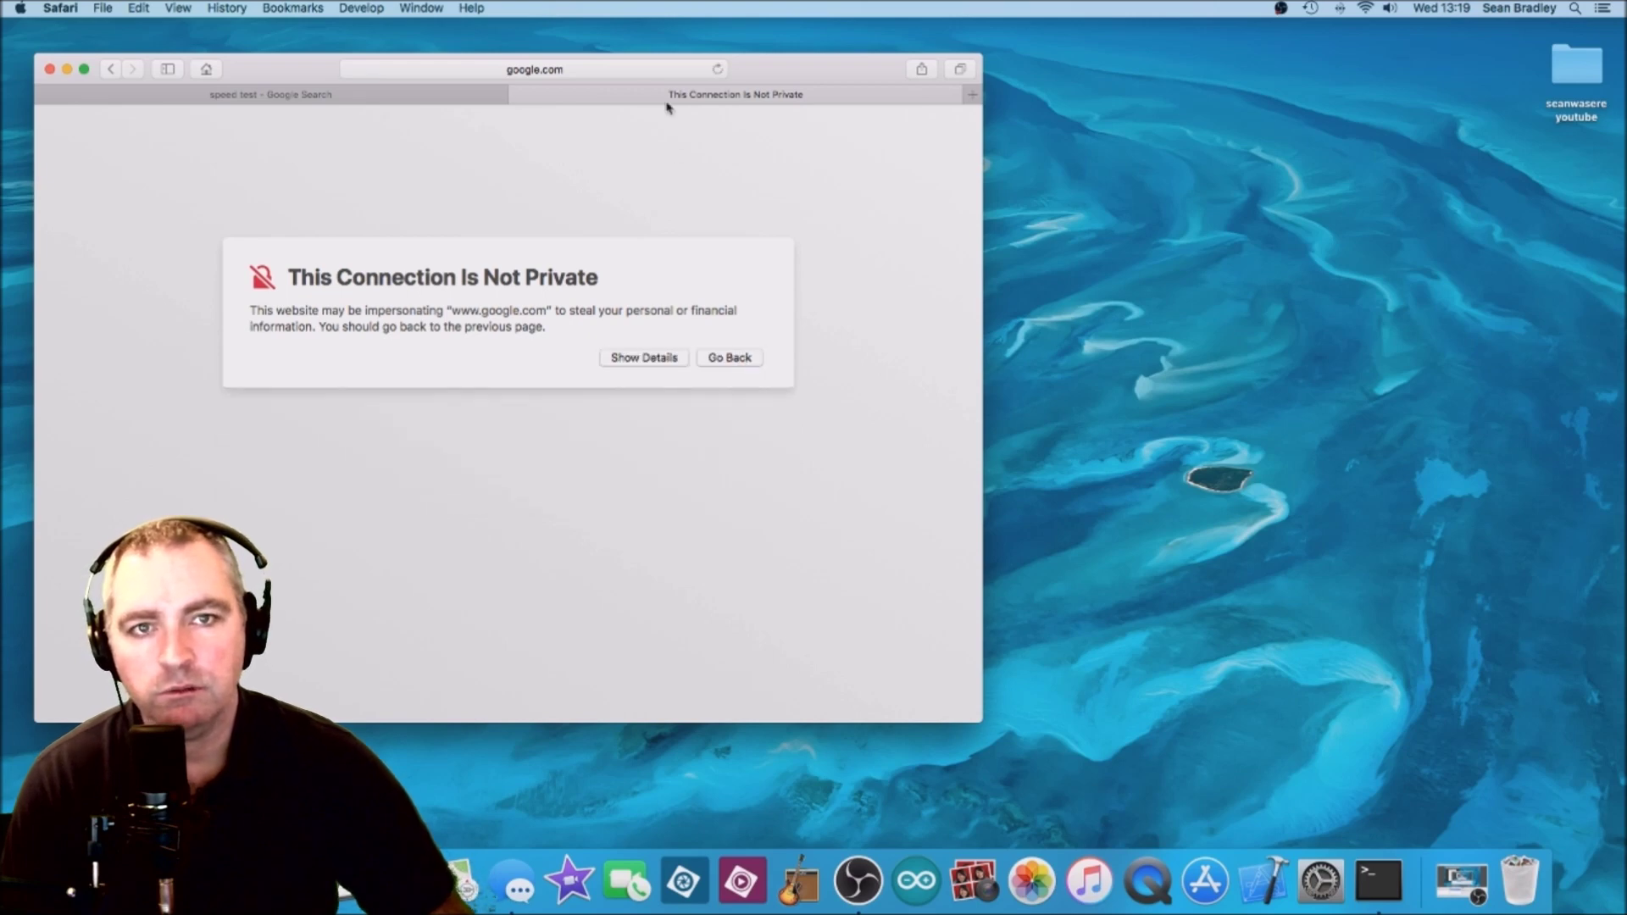
Load the range extender setup page at 192.168.206.1 and compare the address with the router entry in the Wi-Fi details
left_click(593, 70)
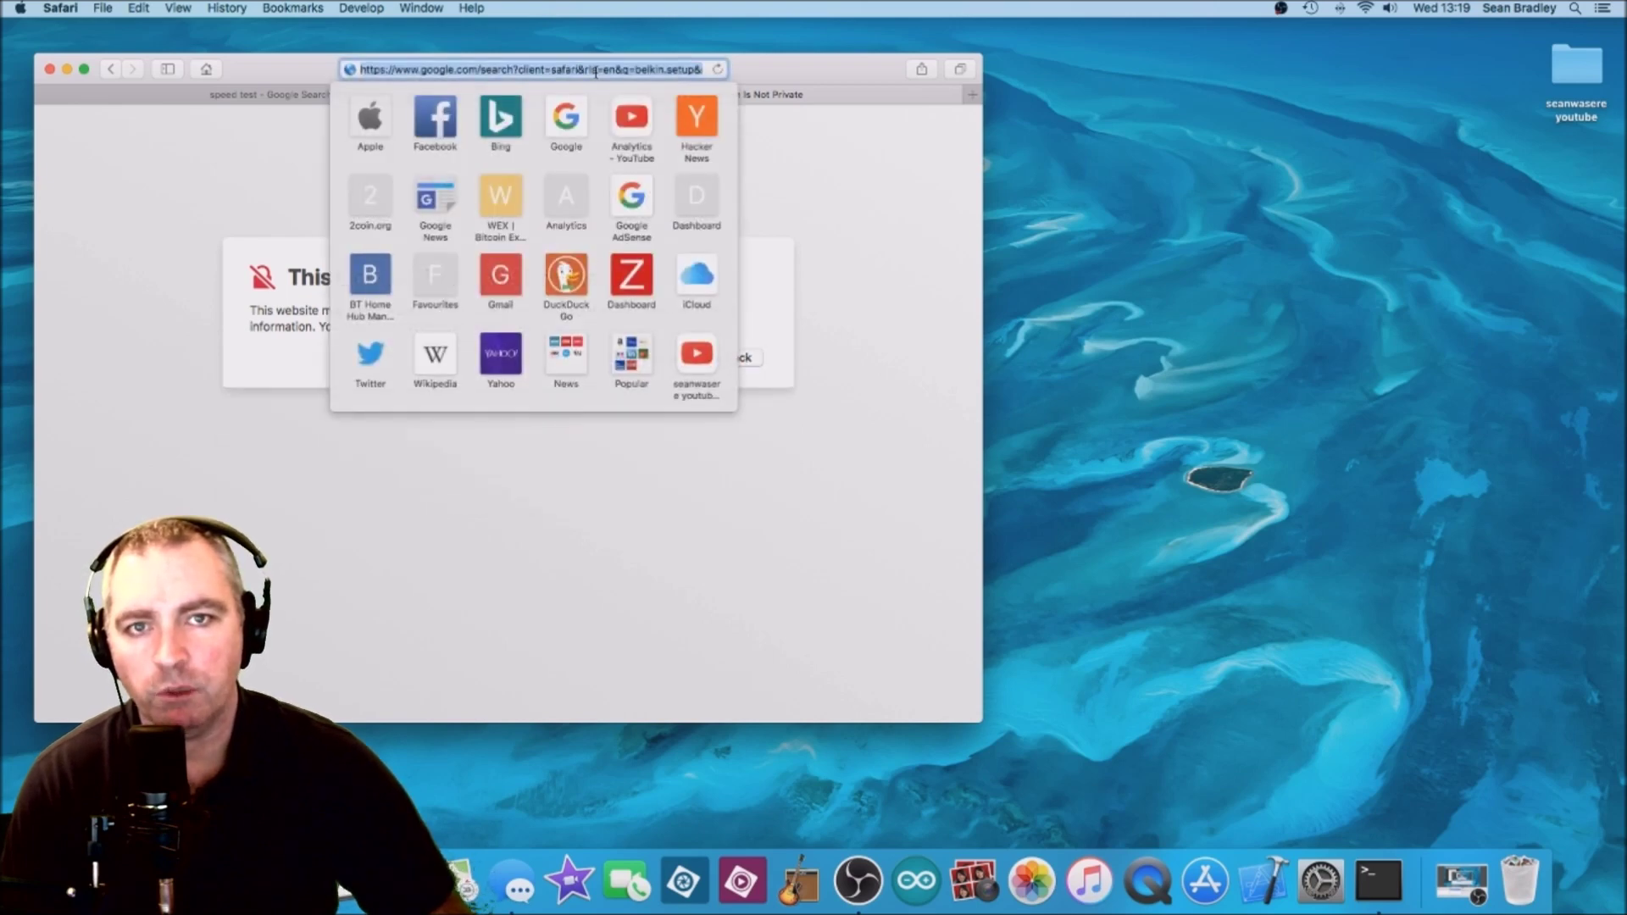
type("192.168.")
type("200")
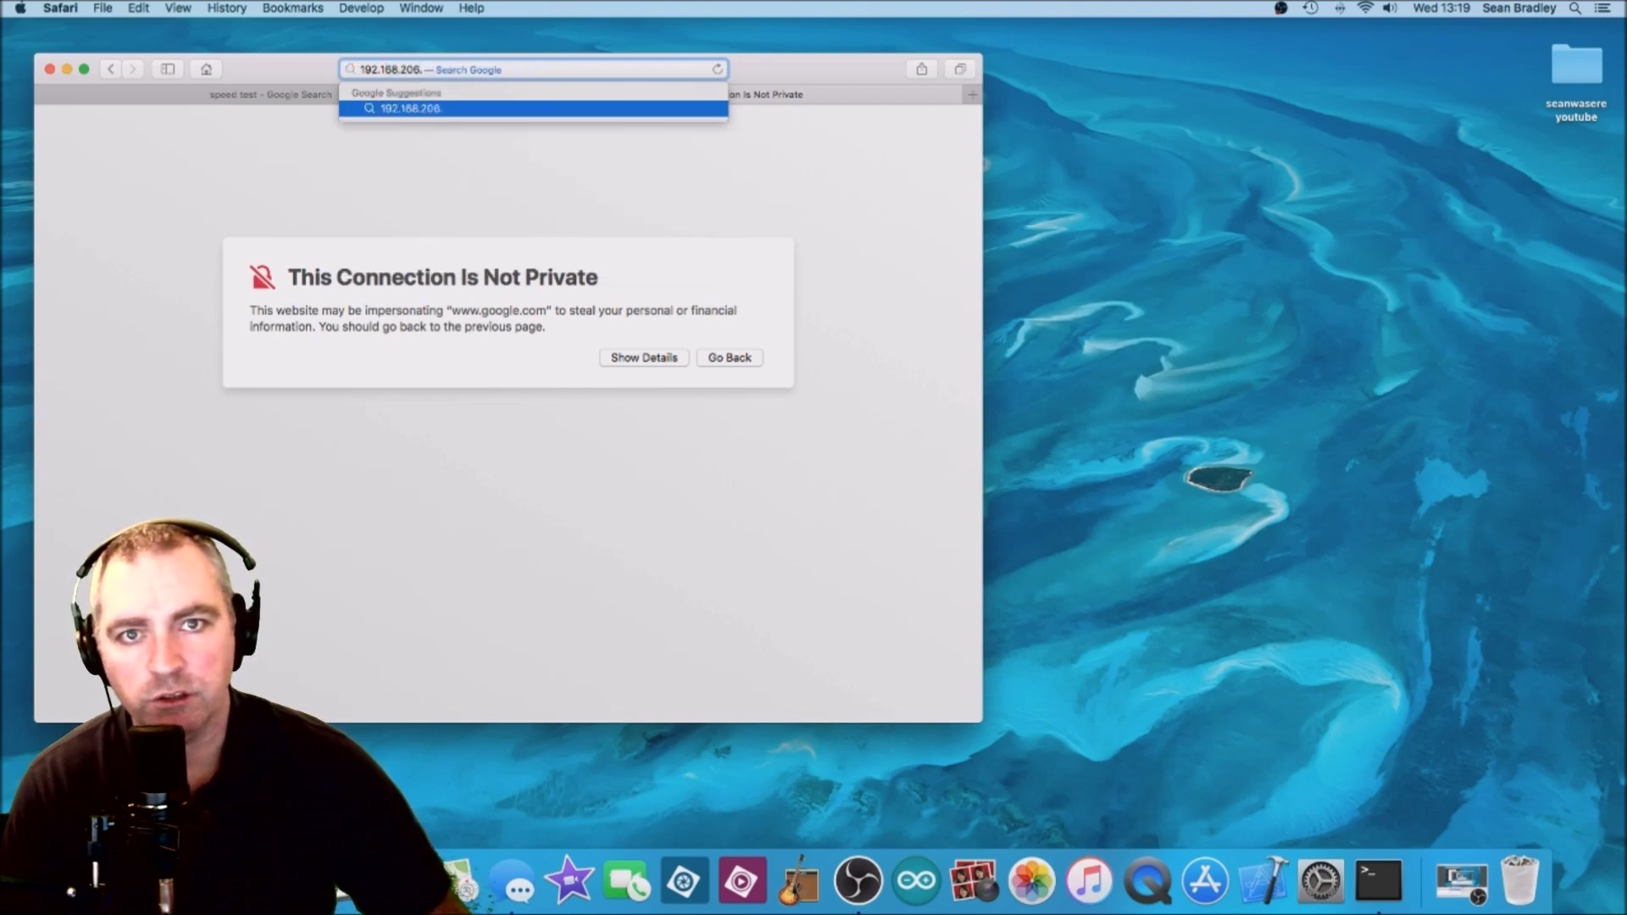
type("1")
key("Return")
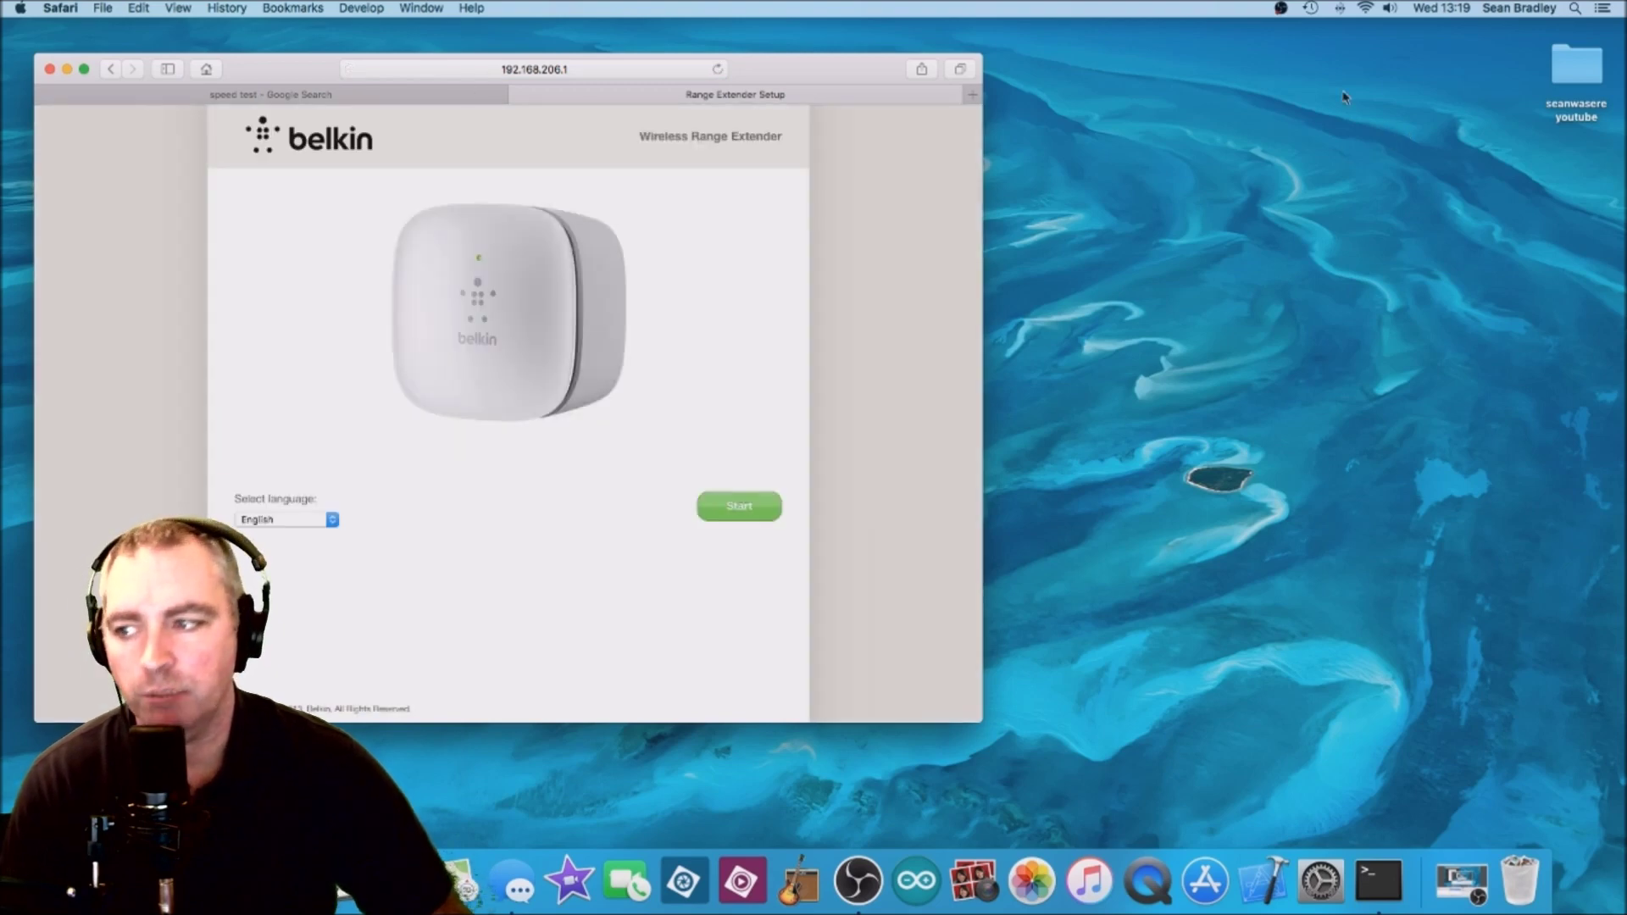
left_click(1368, 11, "alt")
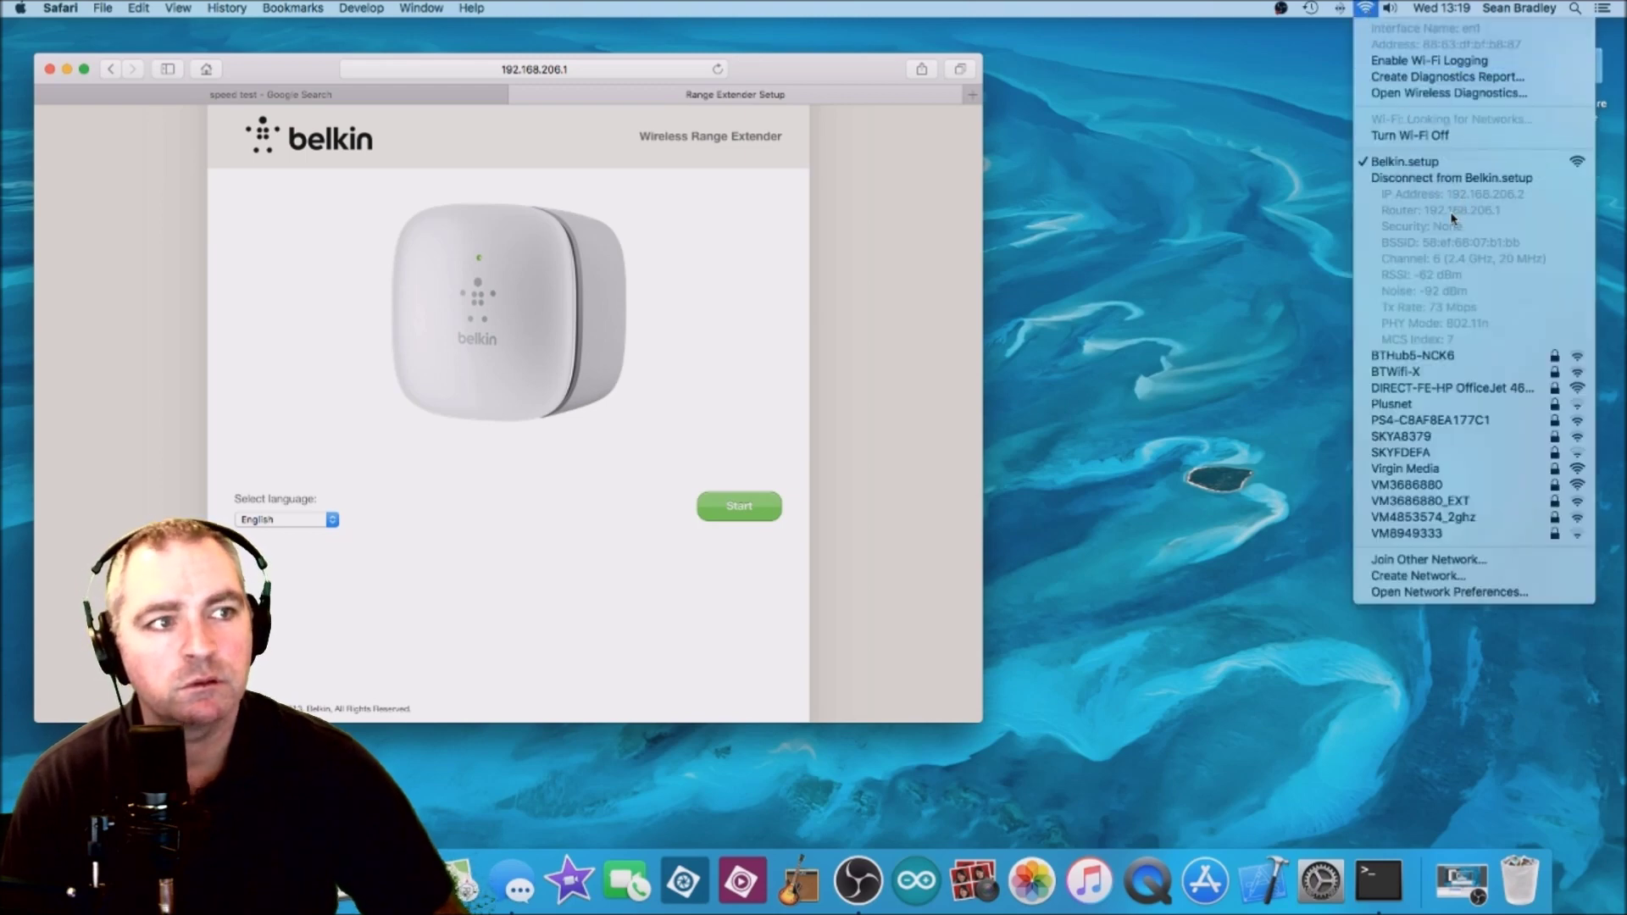
left_click(659, 247)
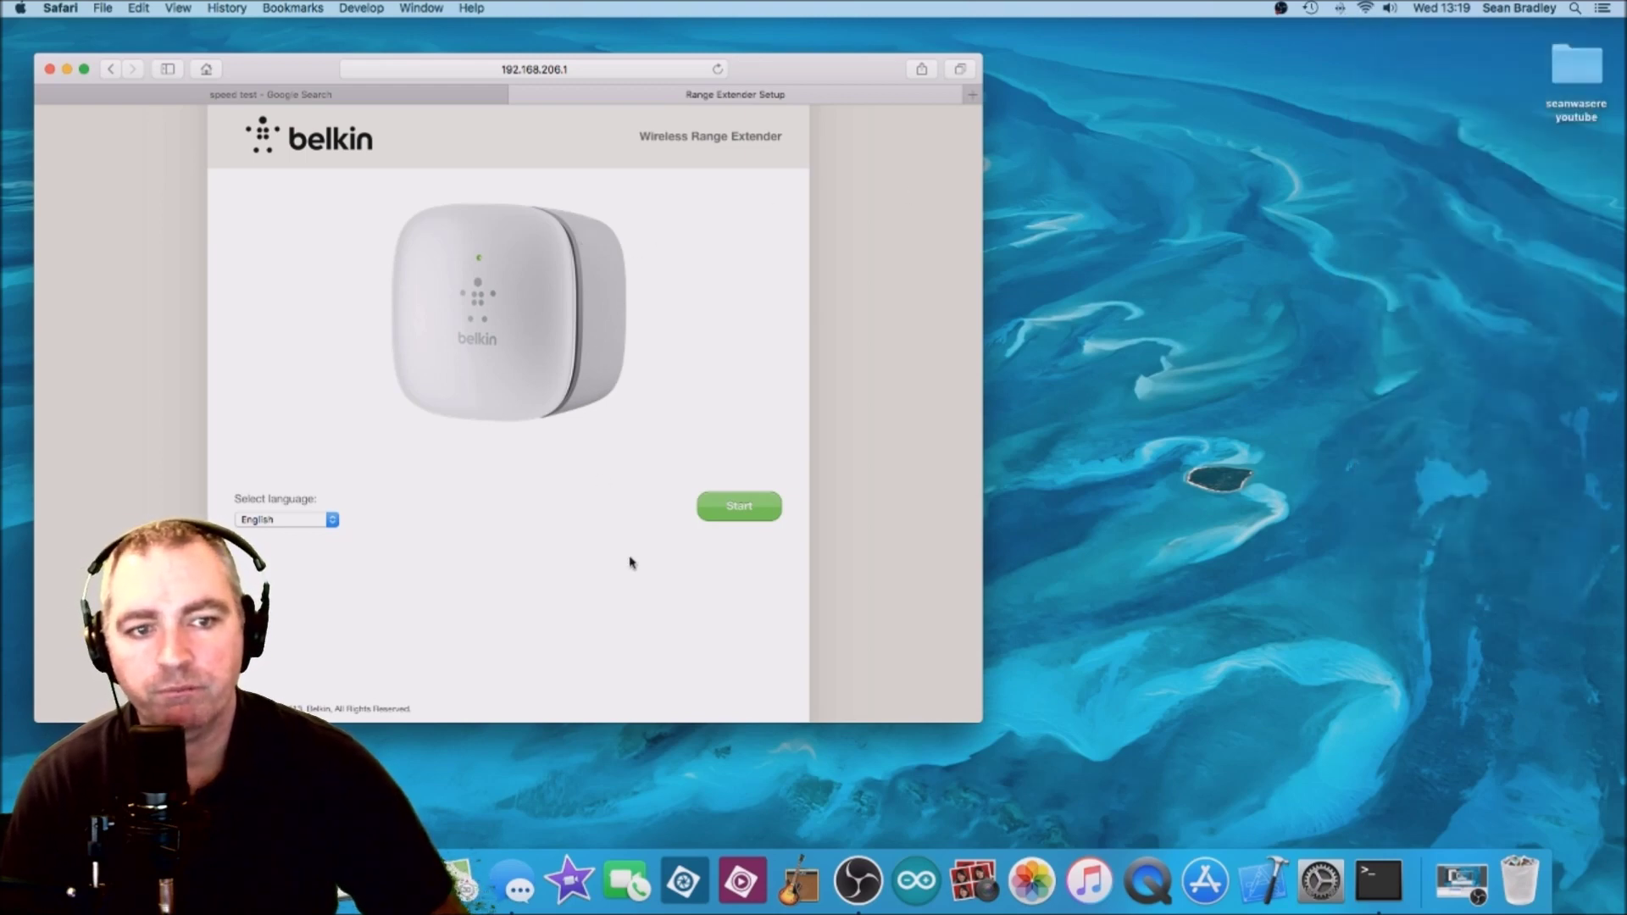
Configure the extender in English to extend BTHub5-NCK6, entering the network's Wi-Fi password, confirming the extended network and closing the setup page
left_click(742, 511)
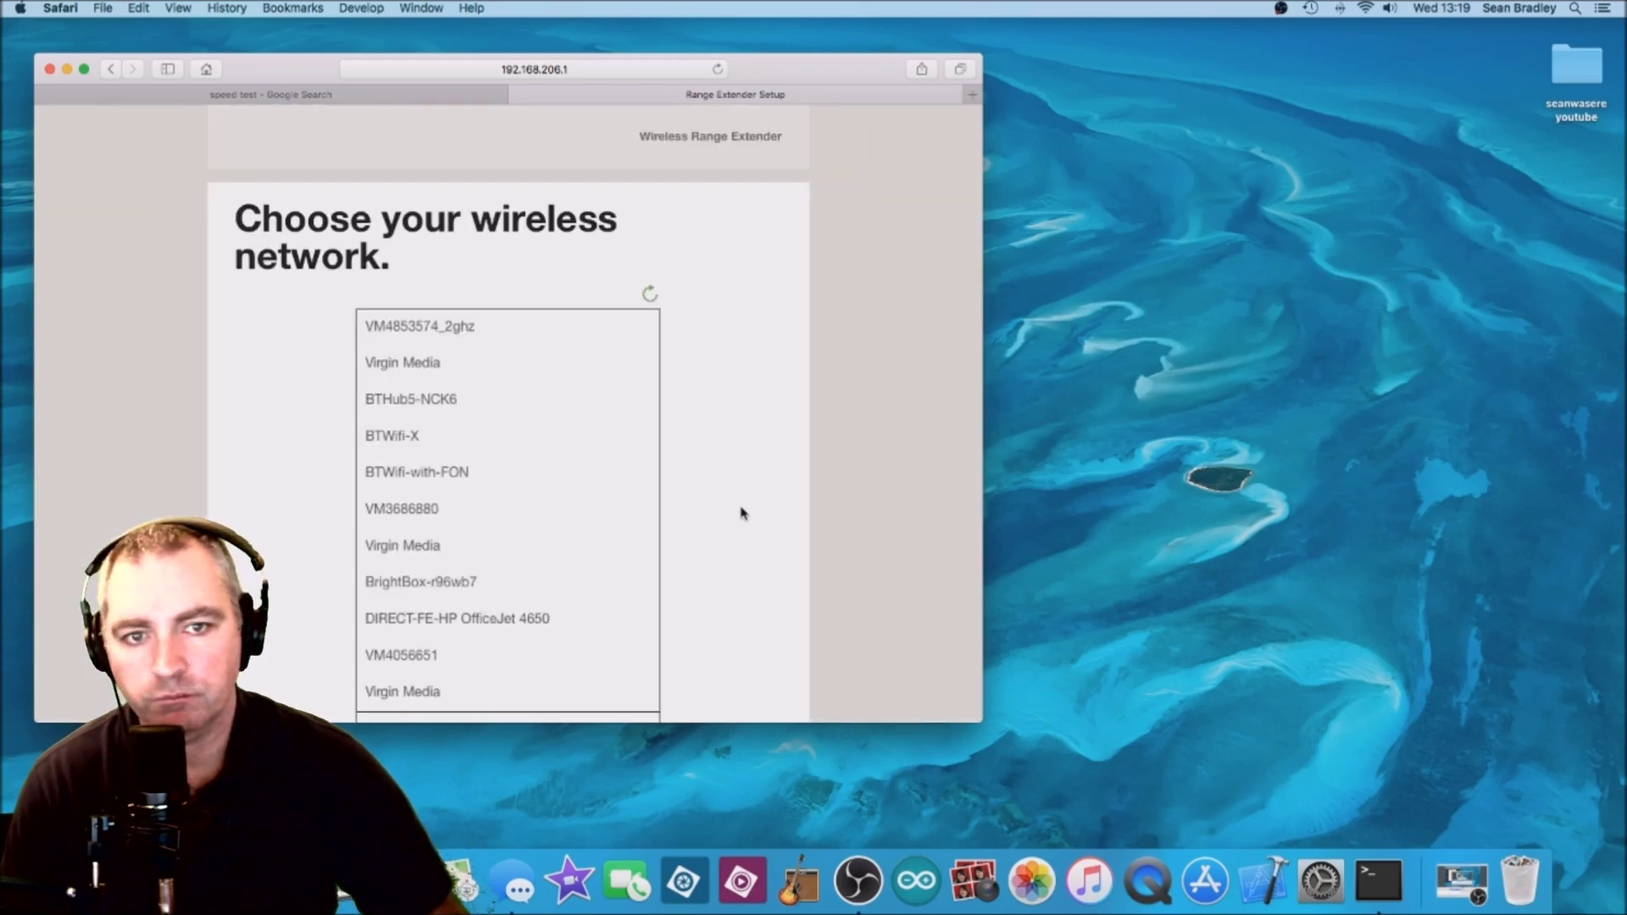
left_click(418, 404)
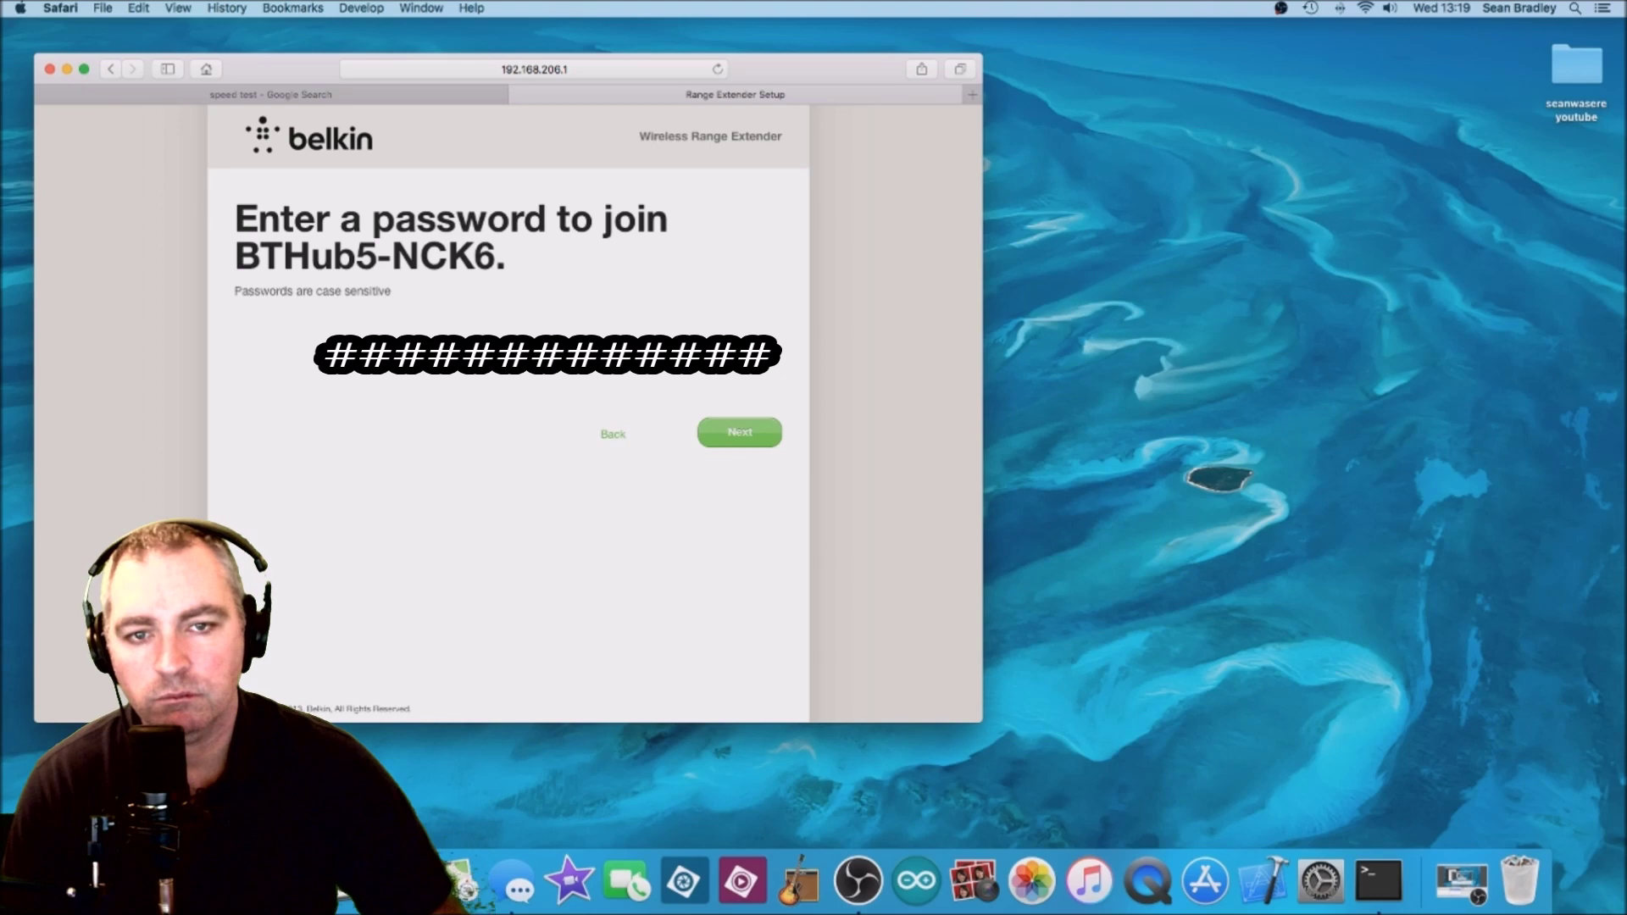
left_click(746, 434)
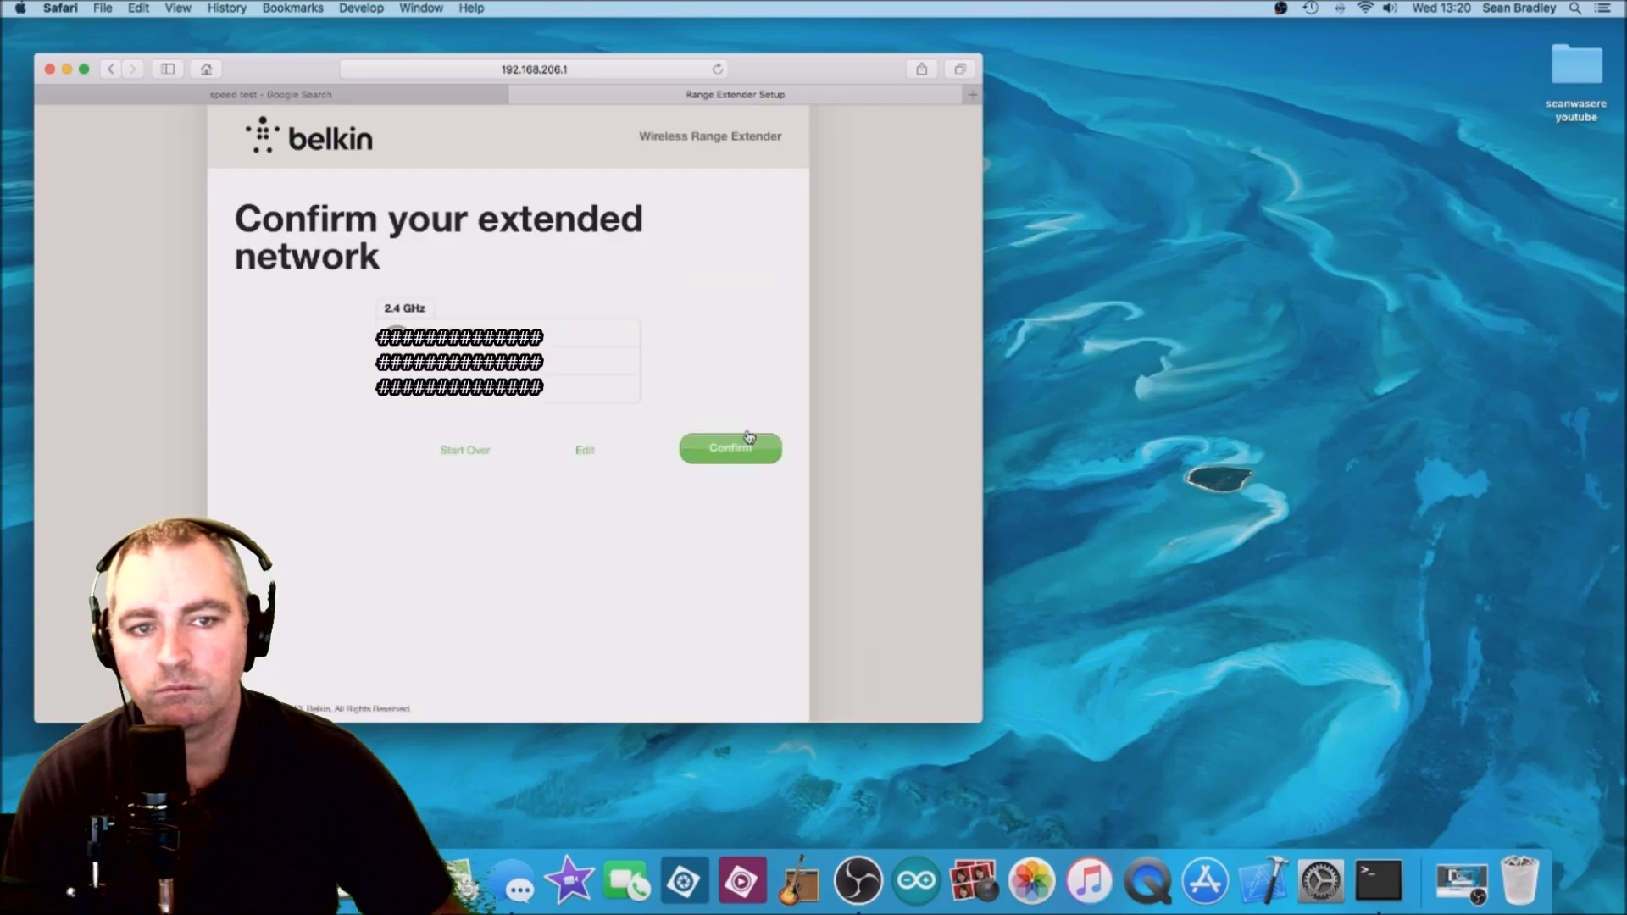
left_click(725, 455)
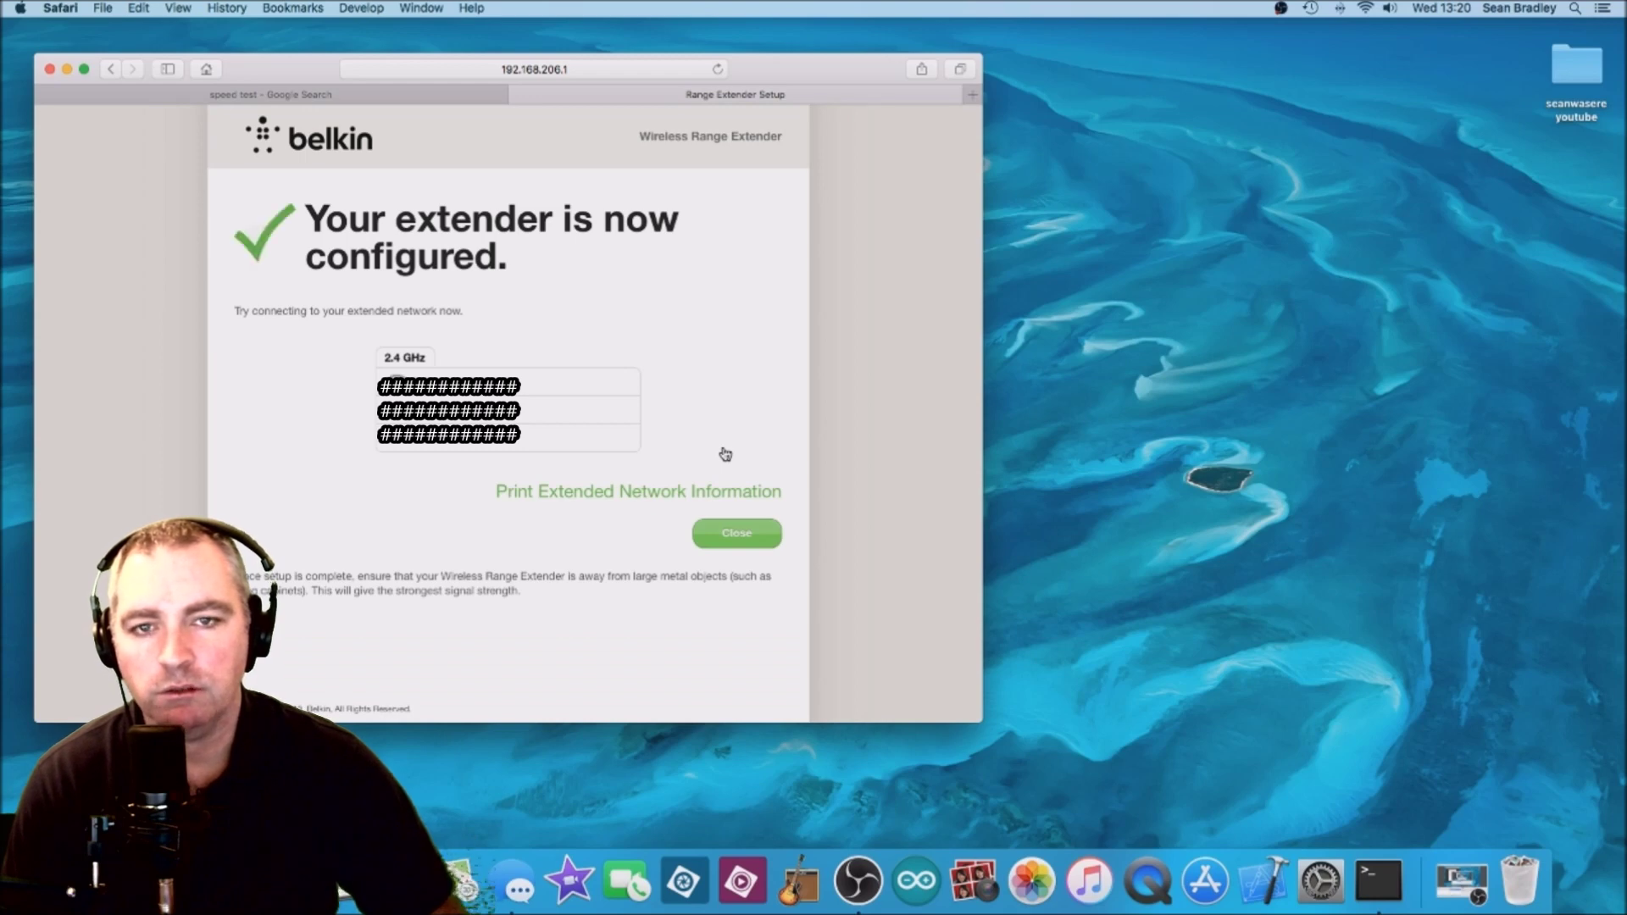
left_click(726, 537)
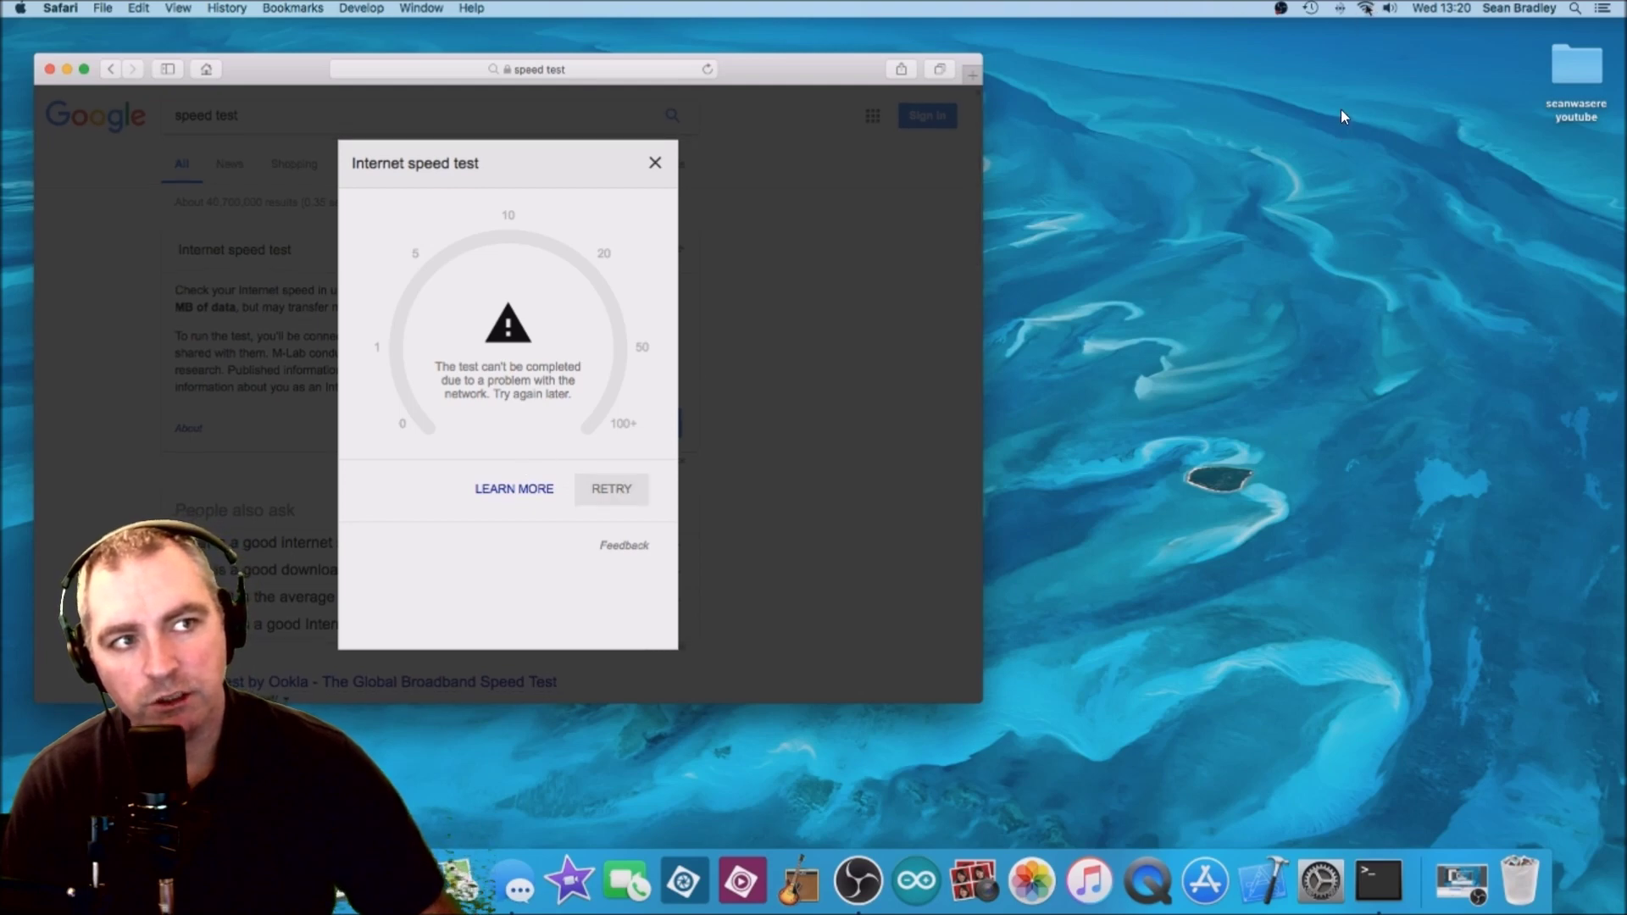
Check the BSSID and signal details of the current BTHub5-NCK6 Wi-Fi connection
left_click(1365, 8)
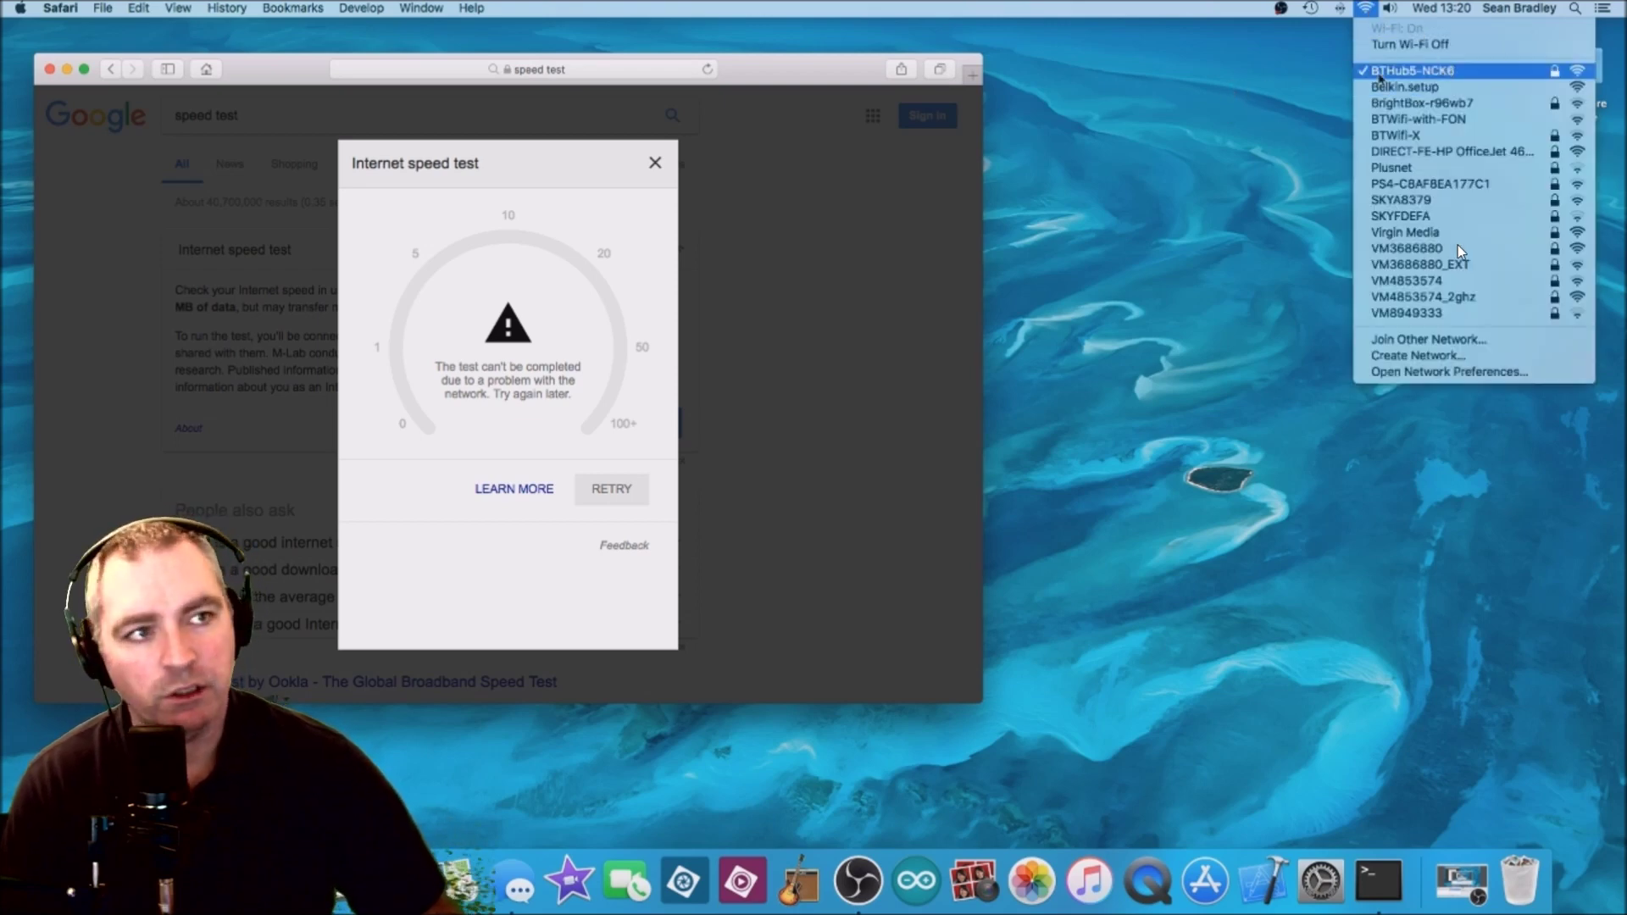
left_click(1367, 9)
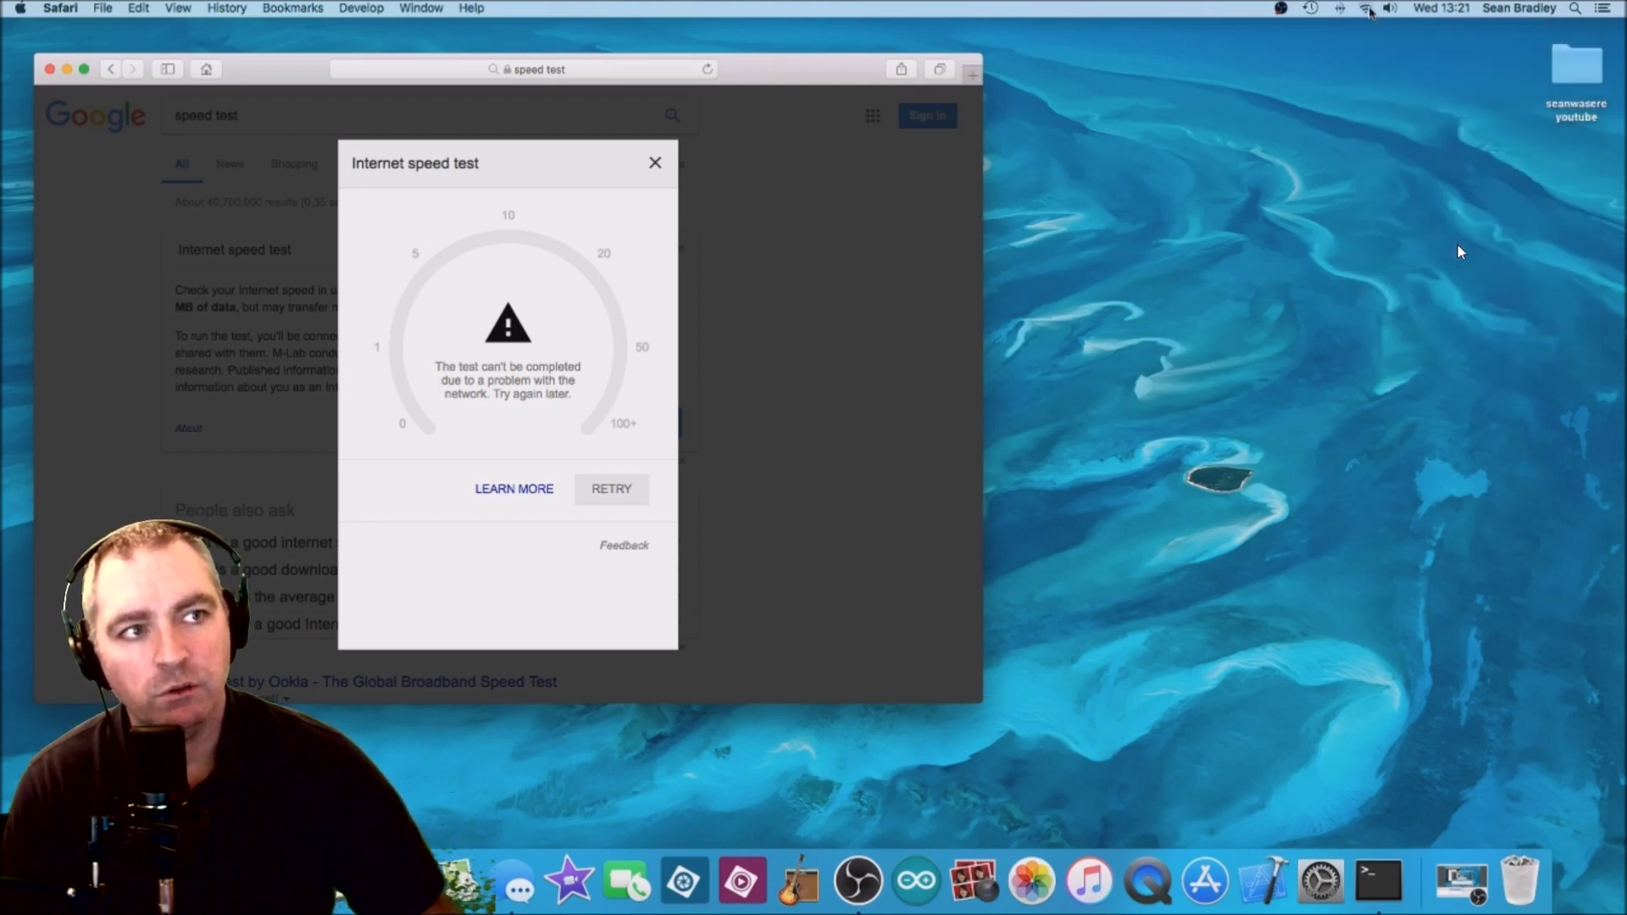
left_click(1367, 10, "alt")
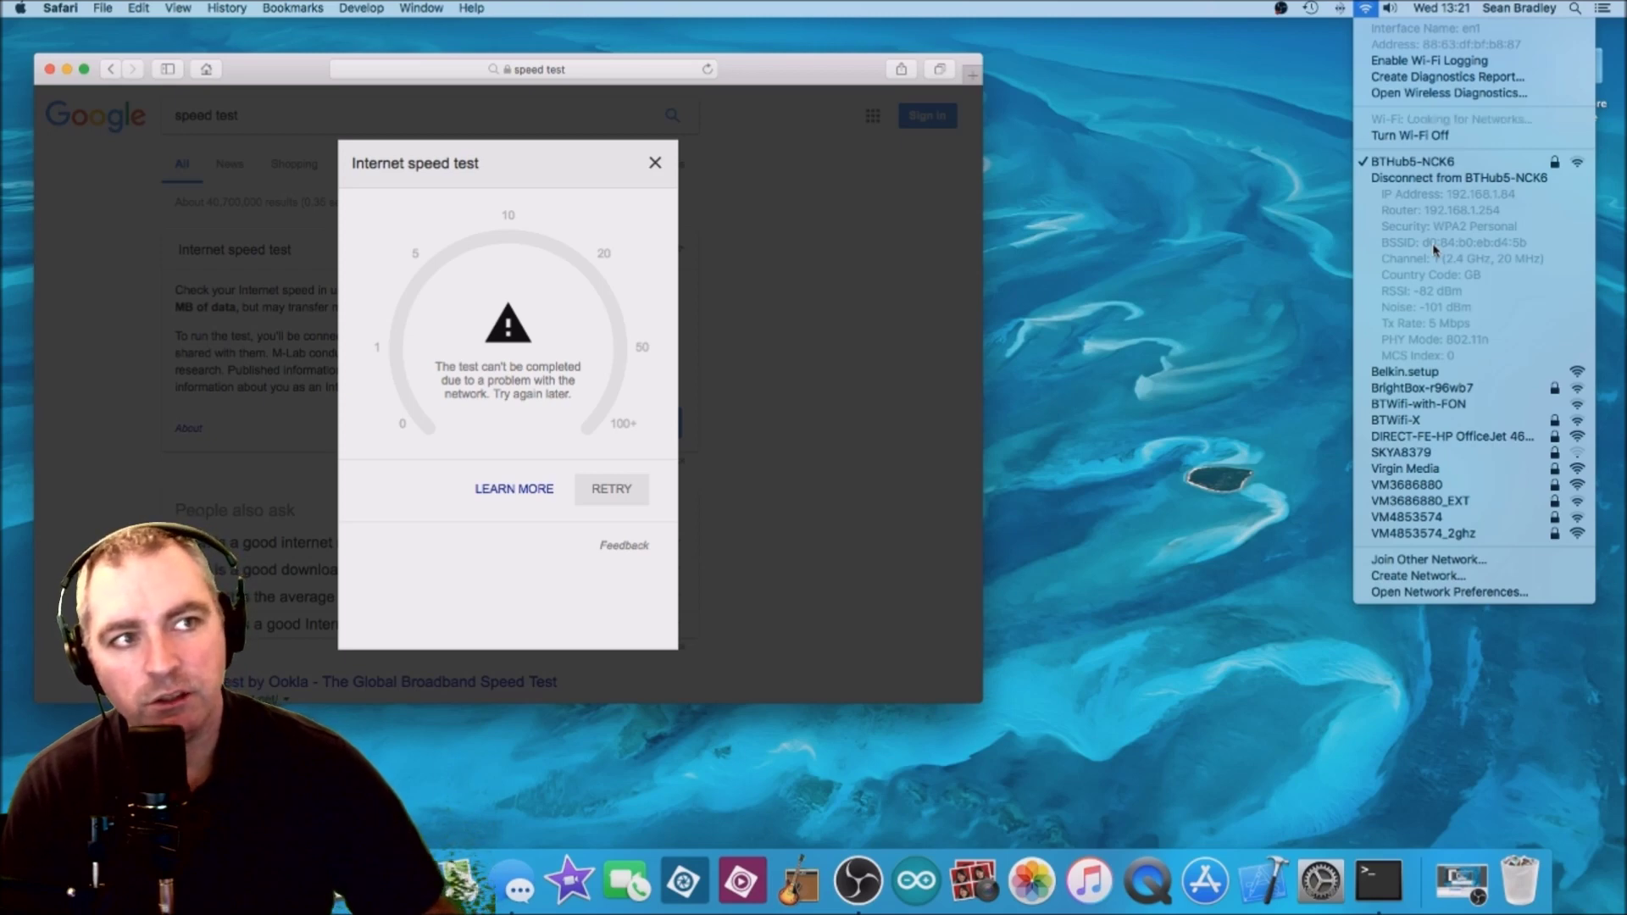
Disconnect from the BTHub5-NCK6 Wi-Fi network and rejoin it
left_click(1444, 180)
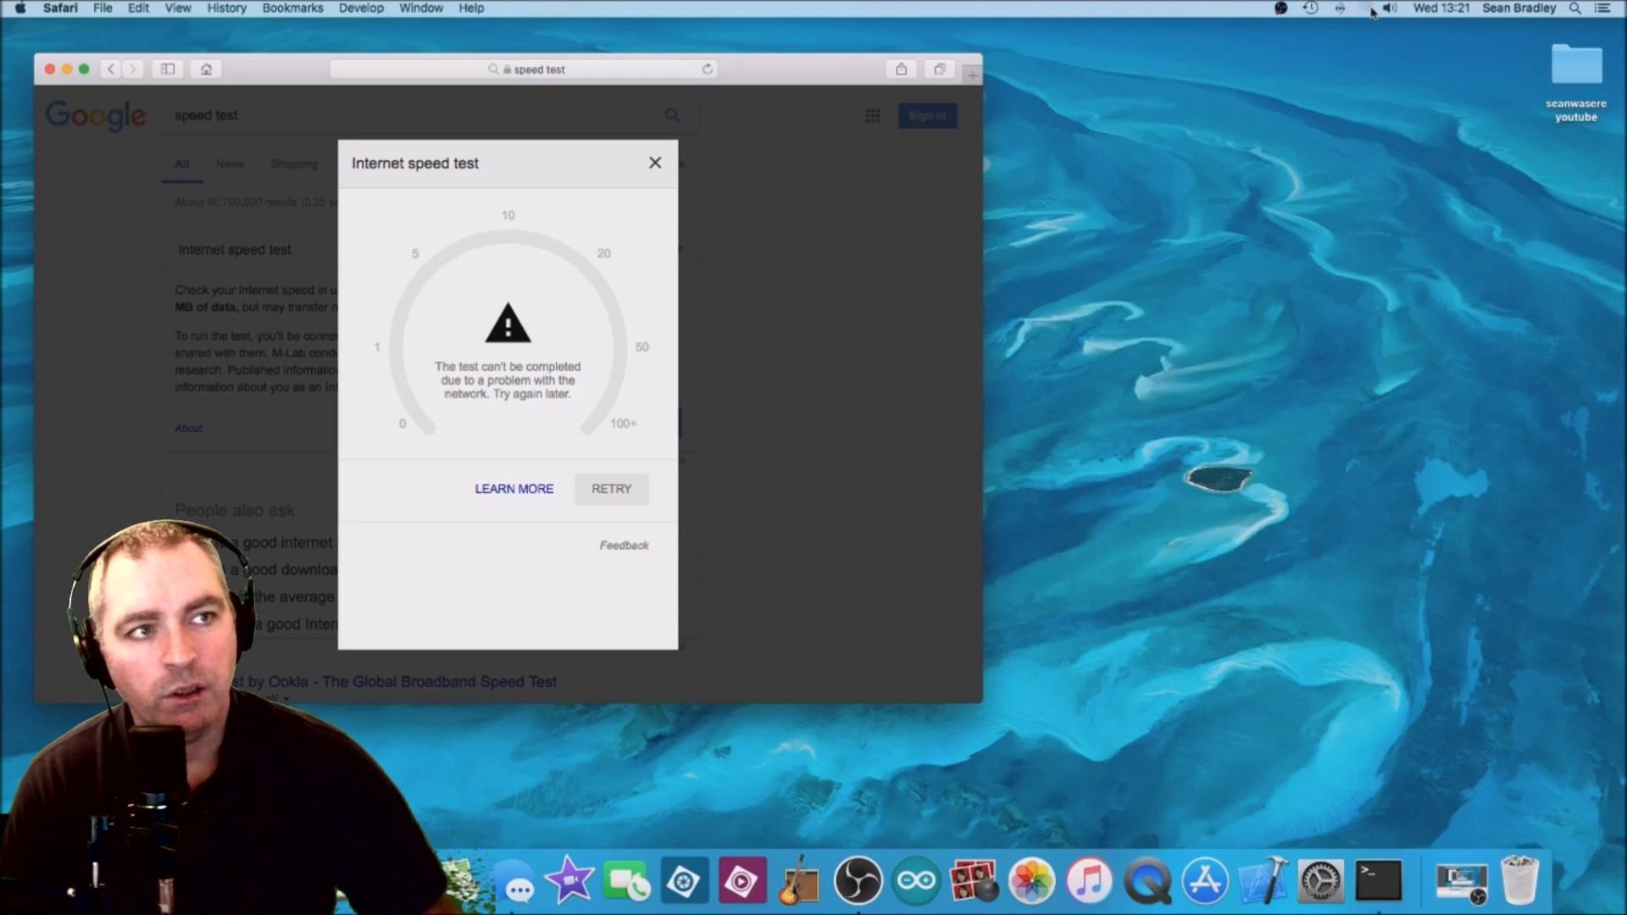
left_click(1372, 12)
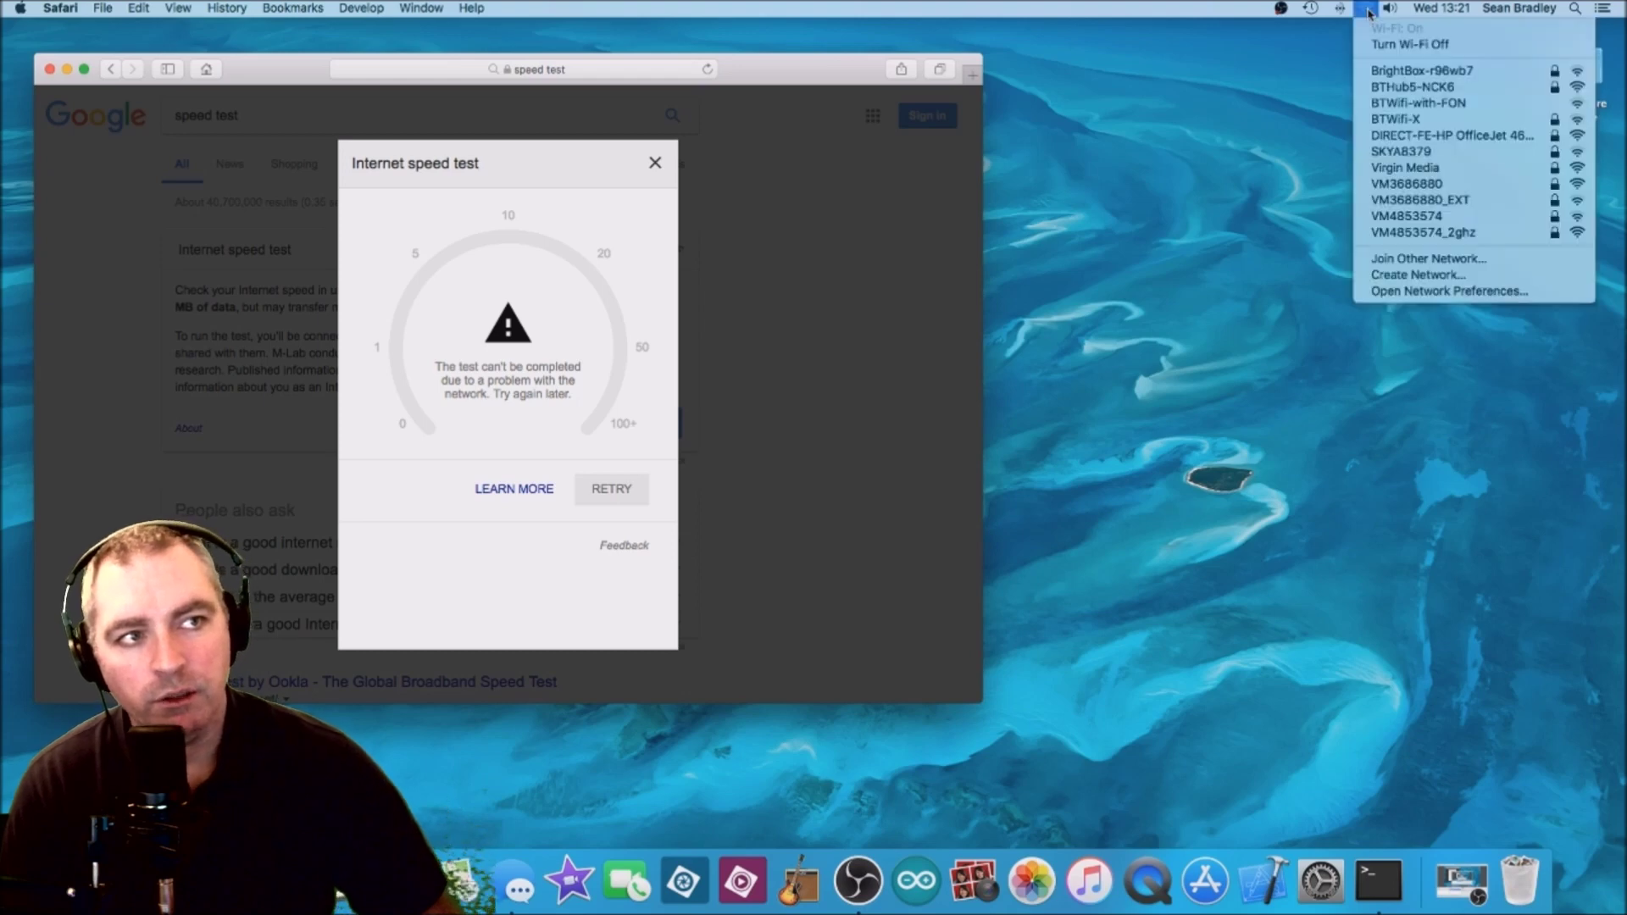
left_click(1430, 88)
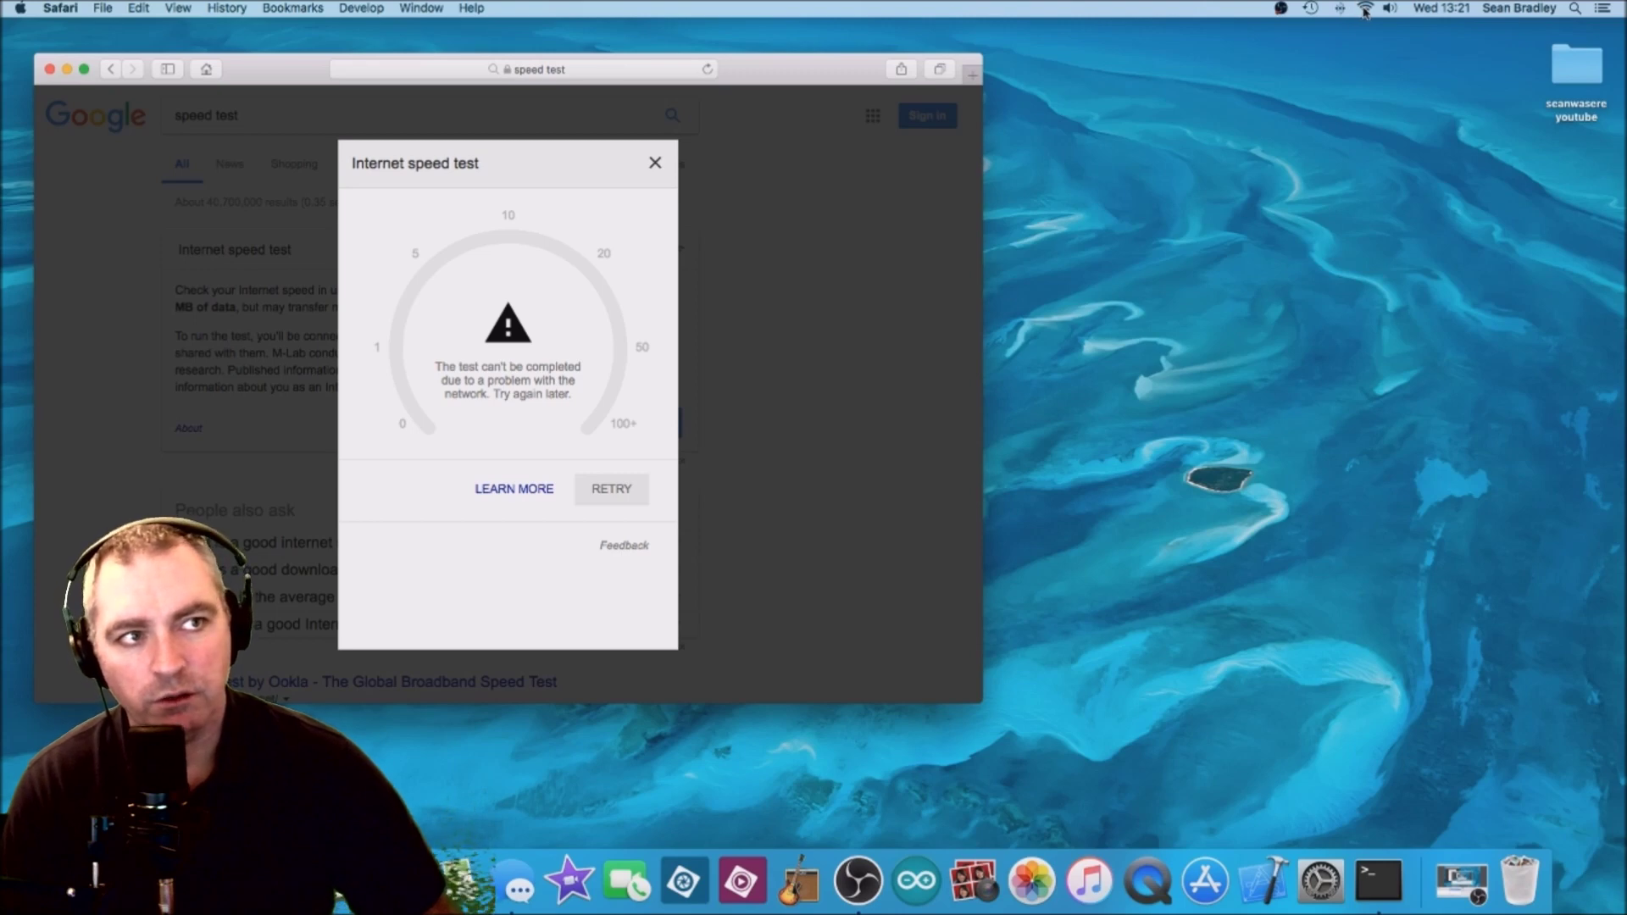
Check the rejoined network's BSSID and signal details, and rerun the internet speed test
left_click(1365, 10, "alt")
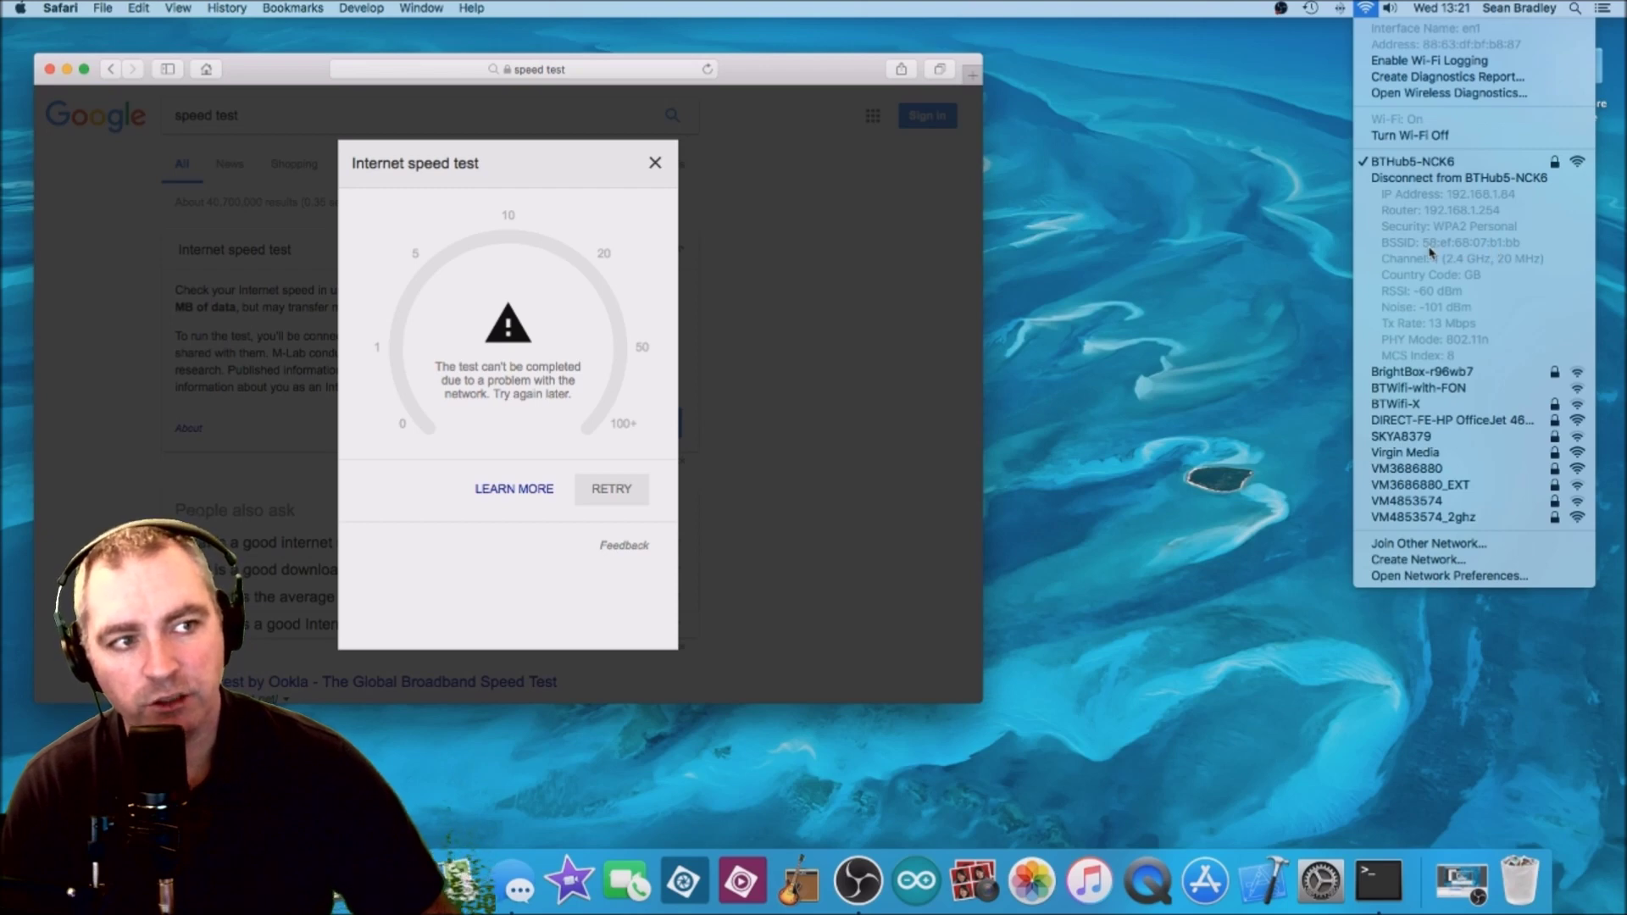
left_click(728, 352)
left_click(612, 488)
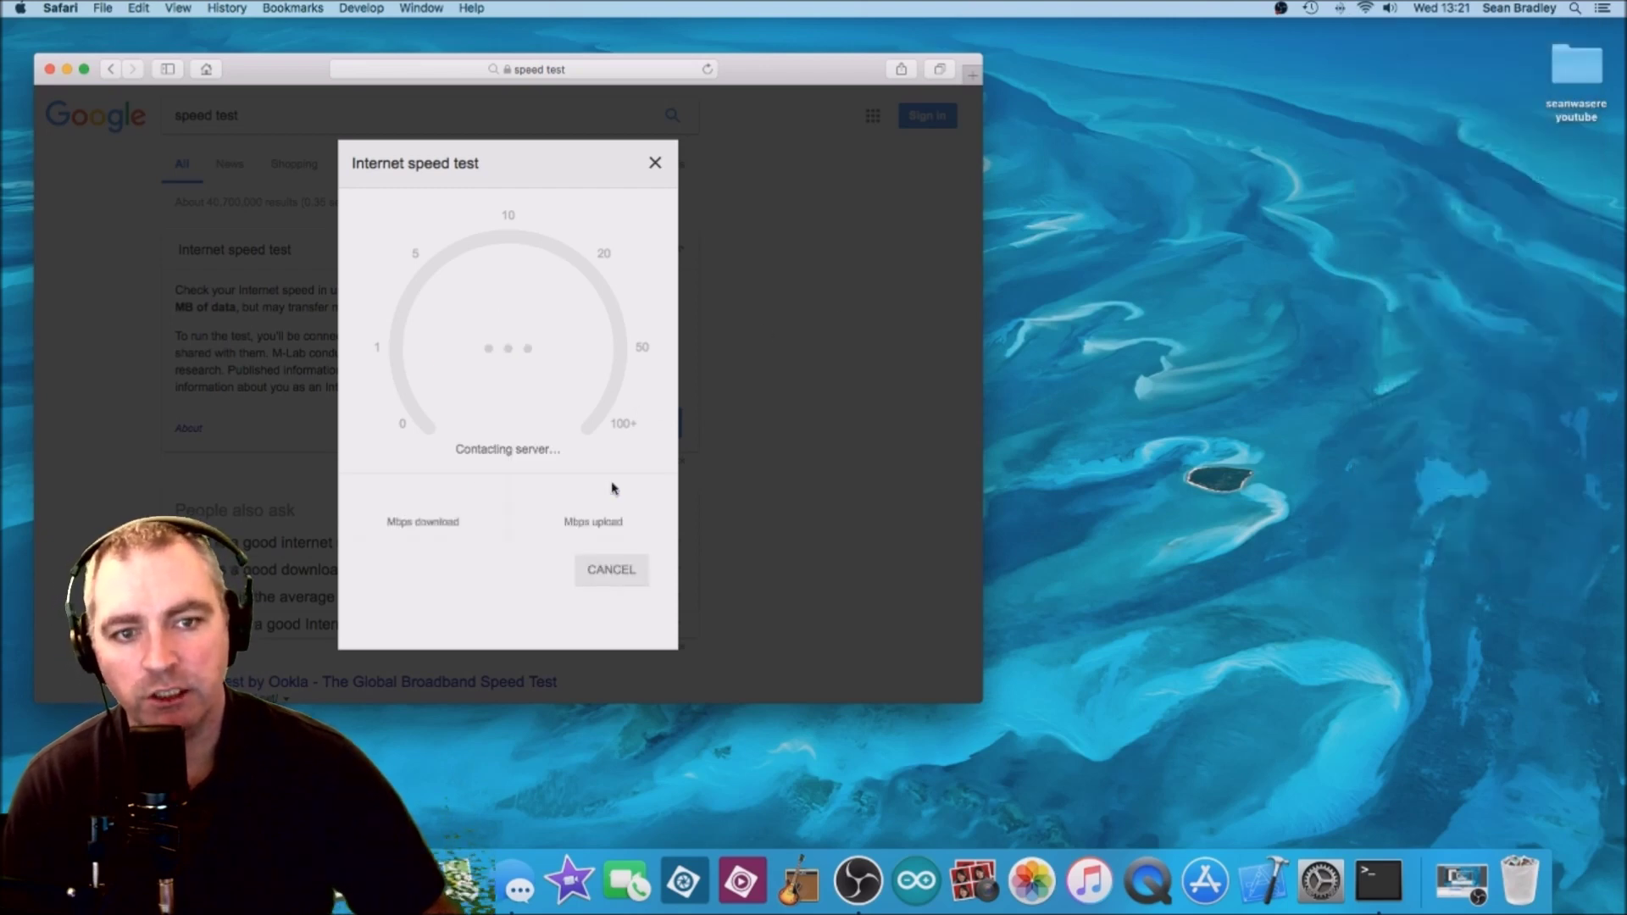